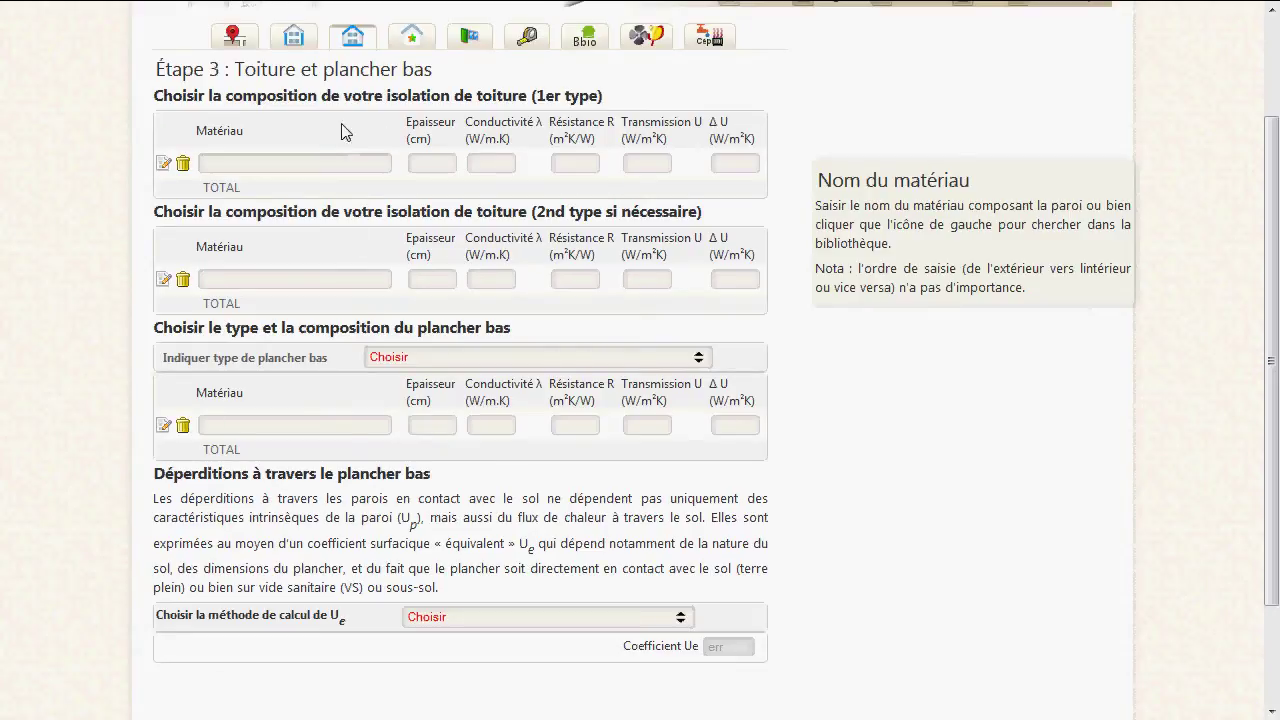
Add Cellulose from the Isolants biosourcés category as the first roof's insulation layer, with a thickness of 35 cm
{"action": "left_click", "coordinate": [389, 280]}
{"action": "left_click", "coordinate": [162, 164]}
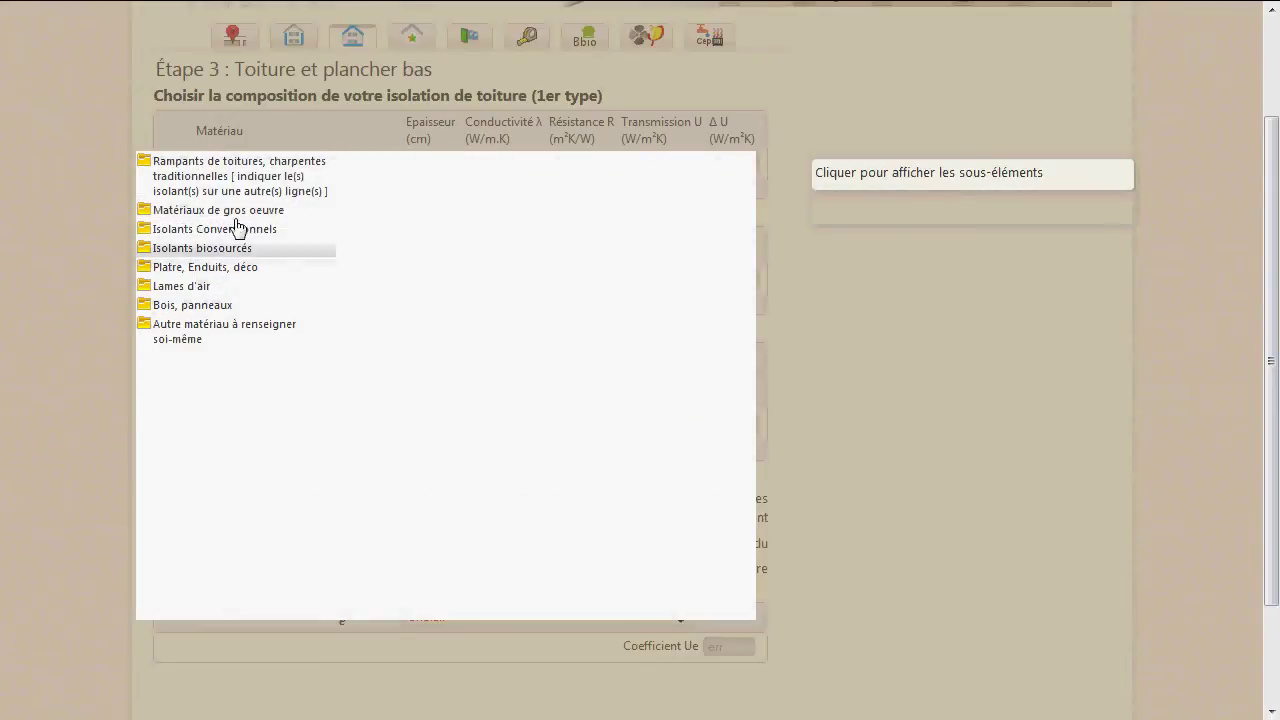
{"action": "left_click", "coordinate": [237, 182]}
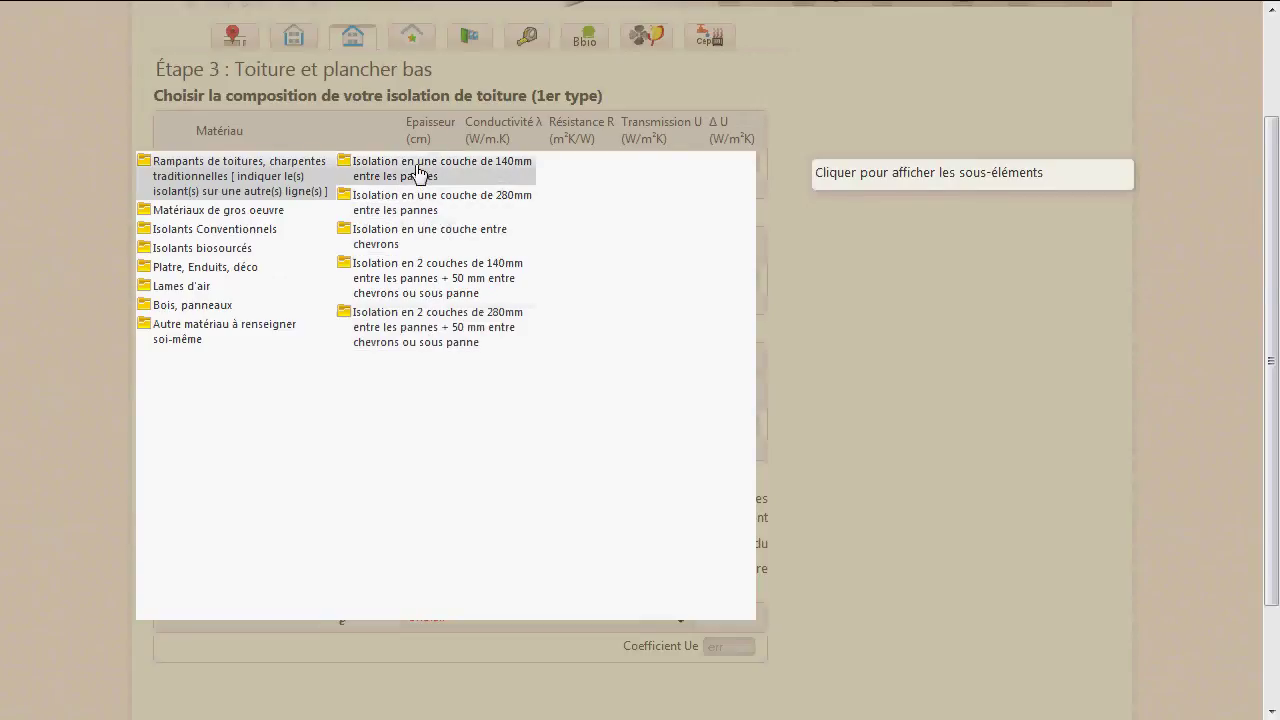
{"action": "left_click", "coordinate": [409, 245]}
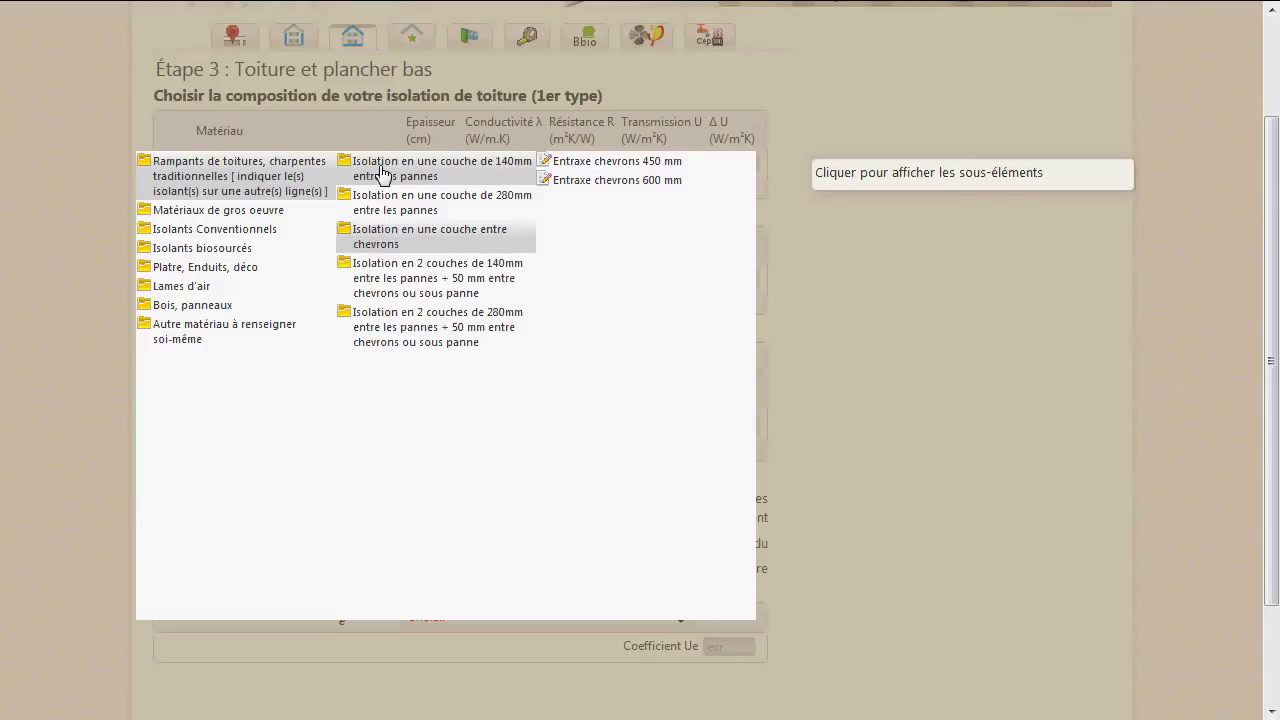
{"action": "left_click", "coordinate": [423, 281]}
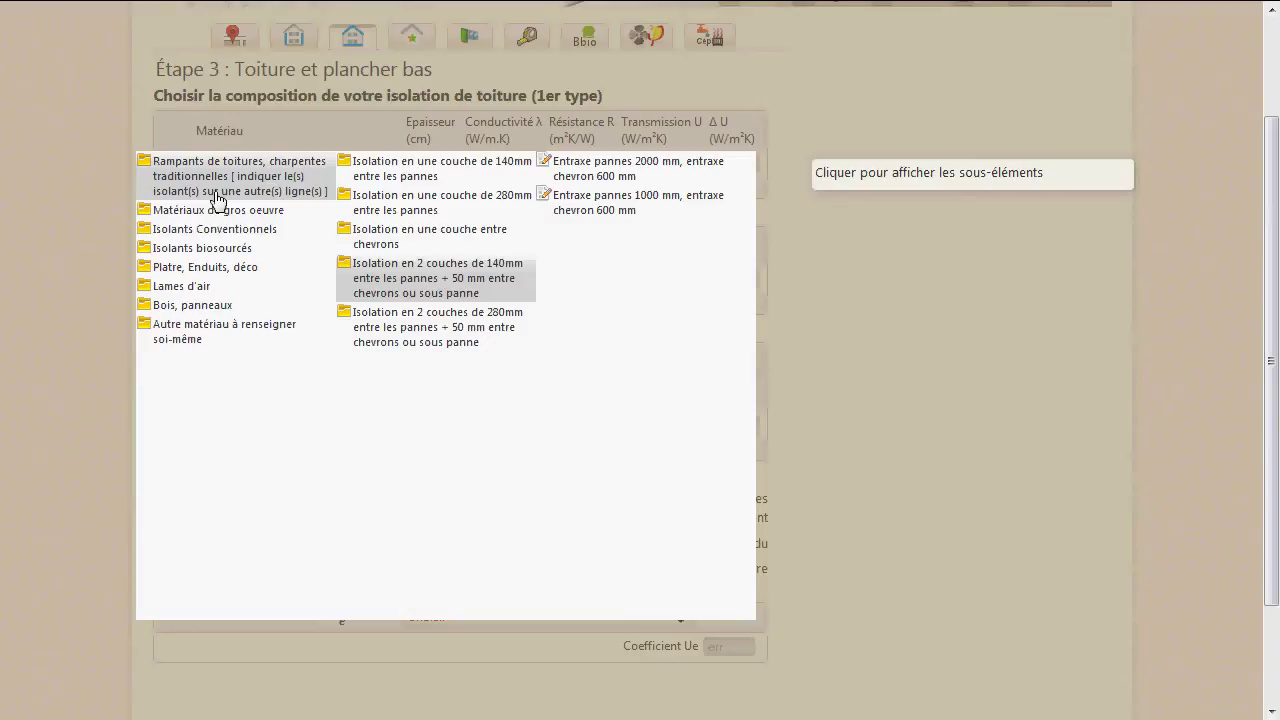
{"action": "left_click", "coordinate": [204, 250]}
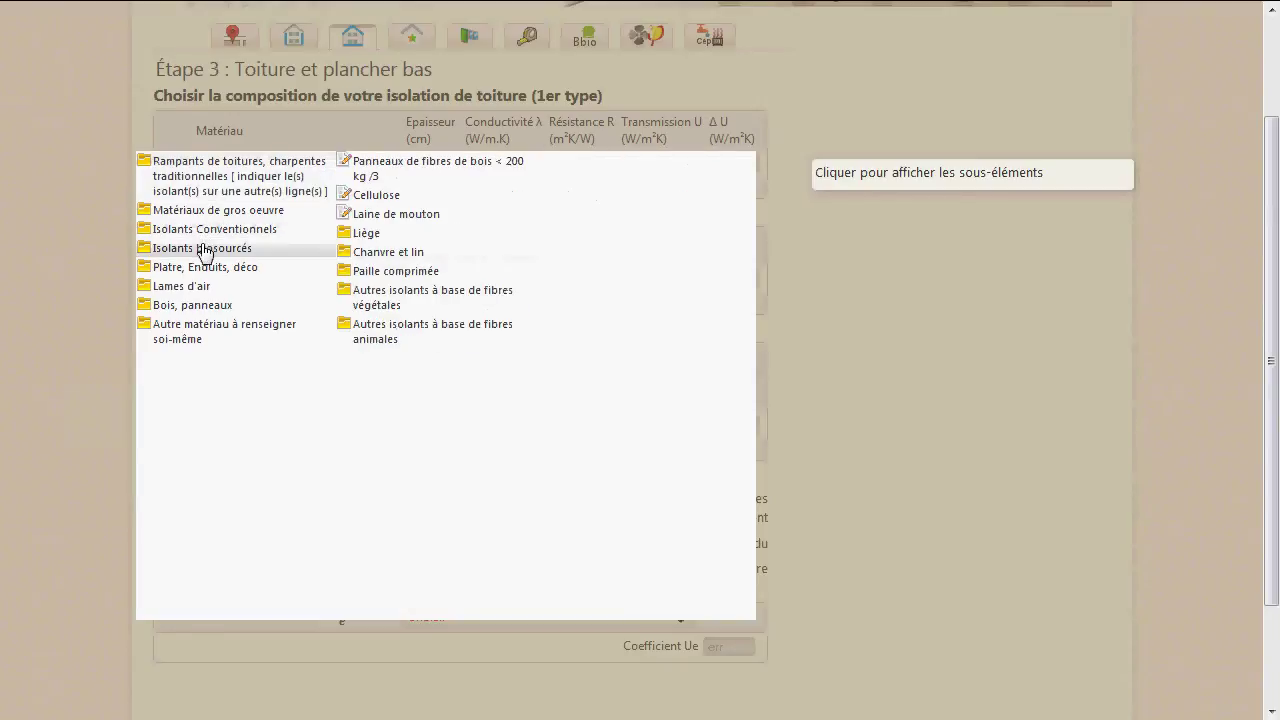
{"action": "left_click", "coordinate": [380, 204]}
{"action": "key", "text": "Tab"}
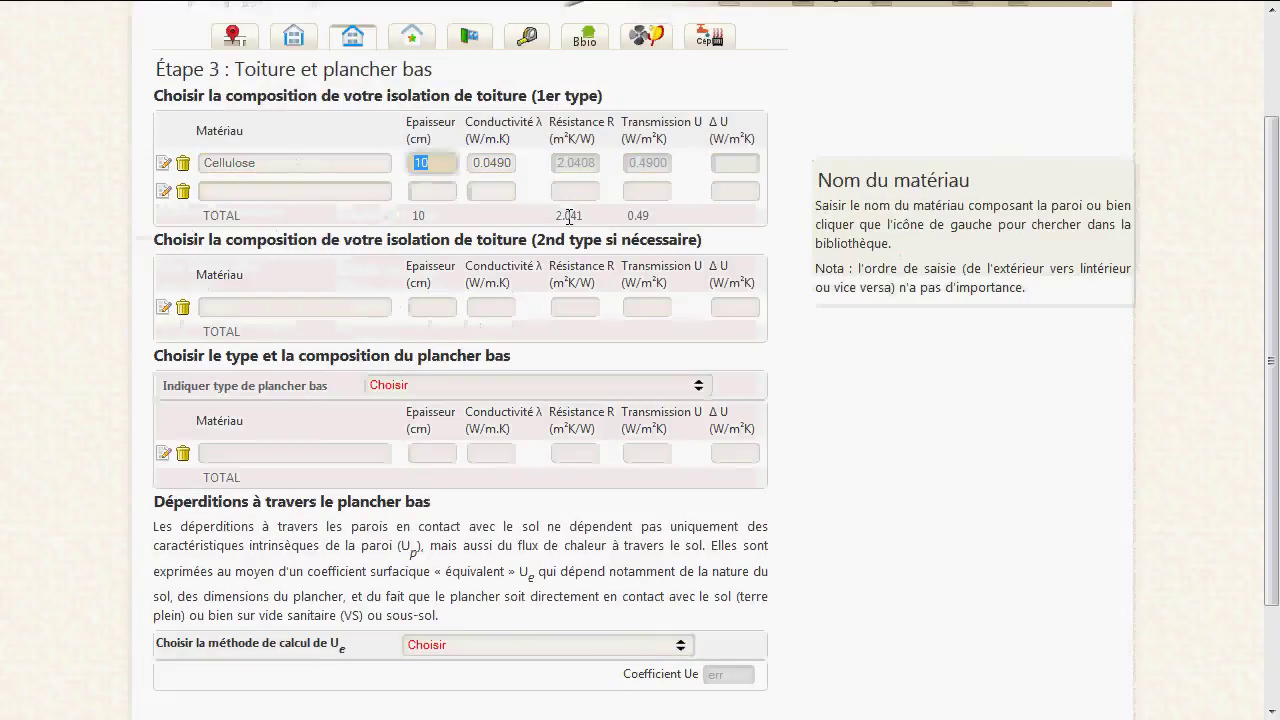
{"action": "type", "text": "35"}
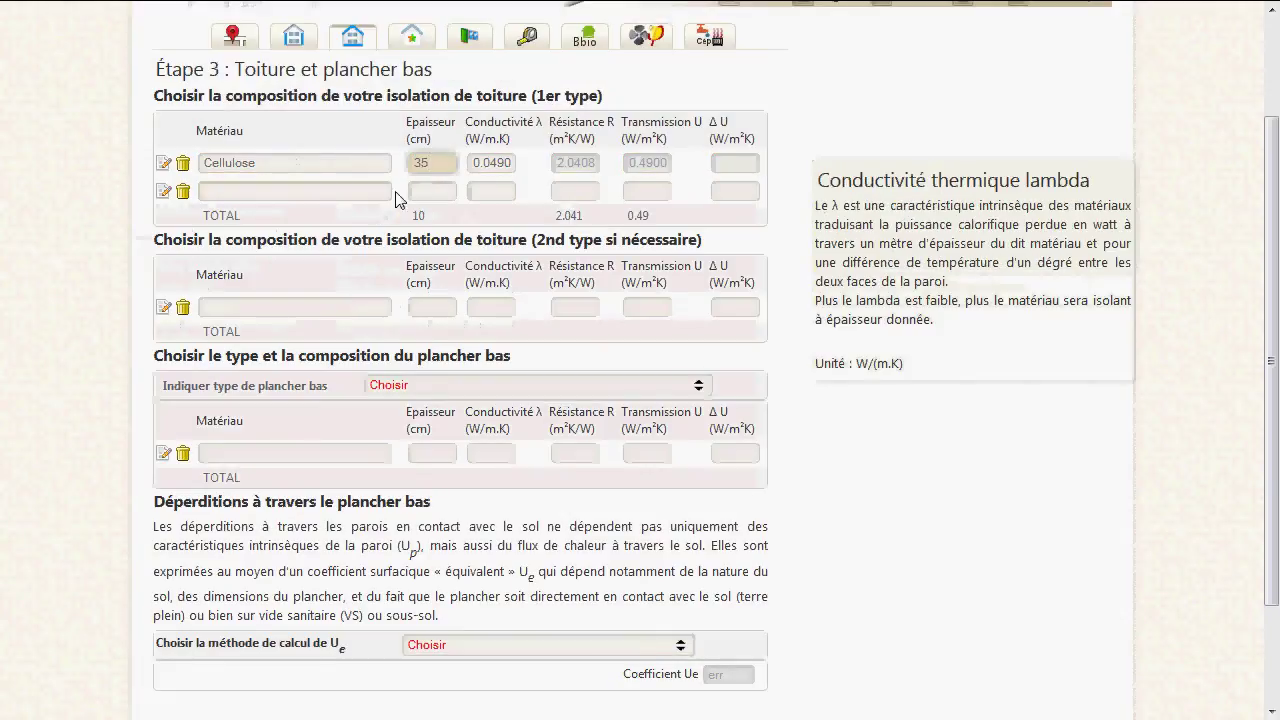
Add Plaques de plâtre à parements de carton 13mm from Platre, Enduits, déco as the second layer of the first roof type
{"action": "left_click", "coordinate": [163, 191]}
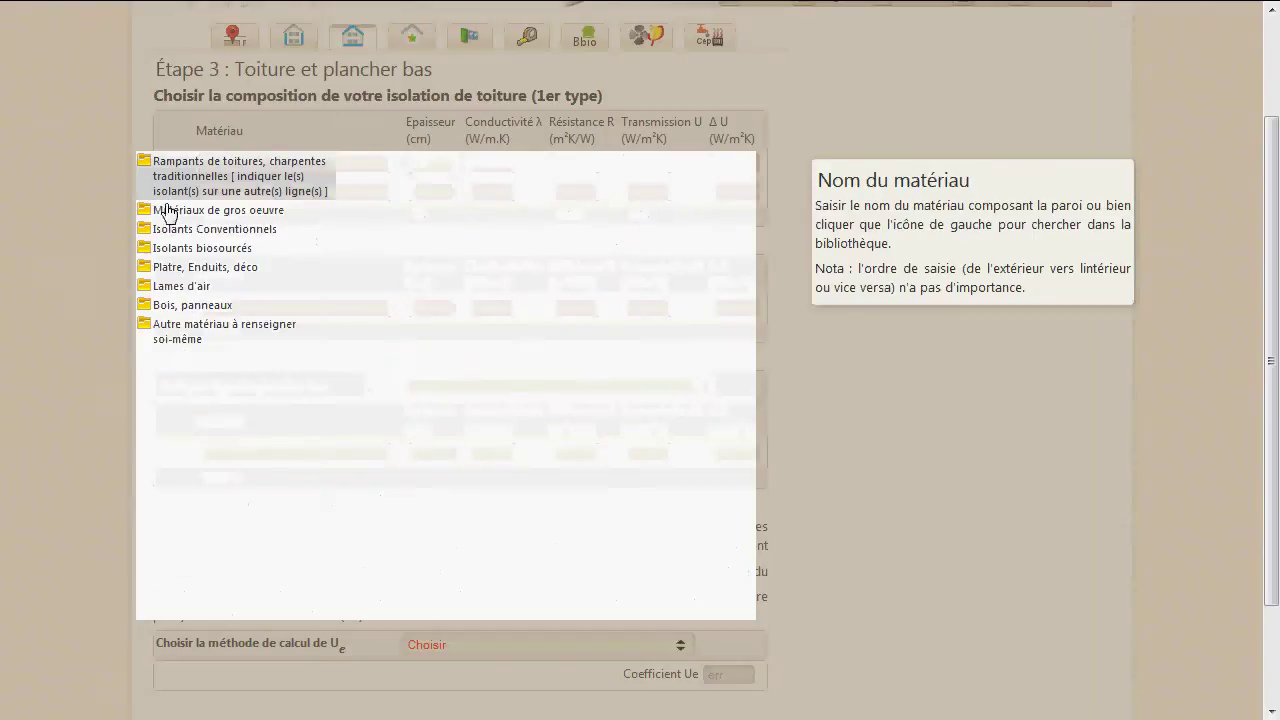
{"action": "left_click", "coordinate": [177, 270]}
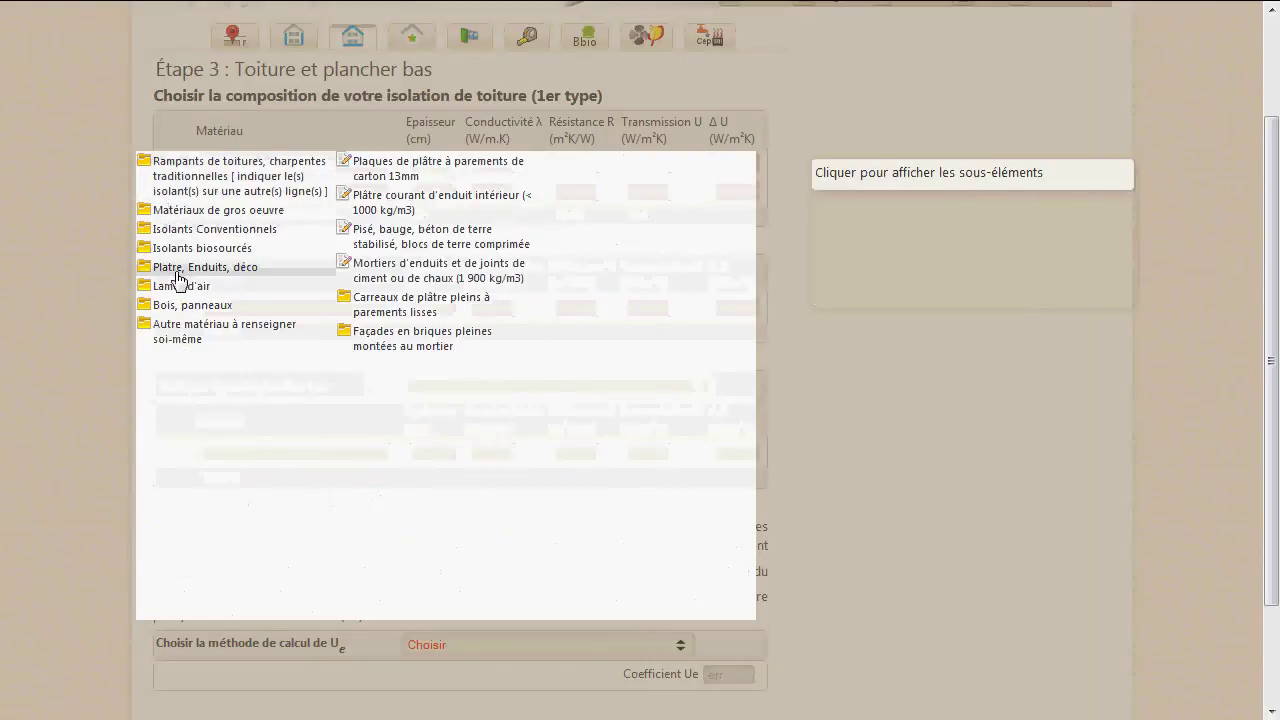
{"action": "left_click", "coordinate": [355, 171]}
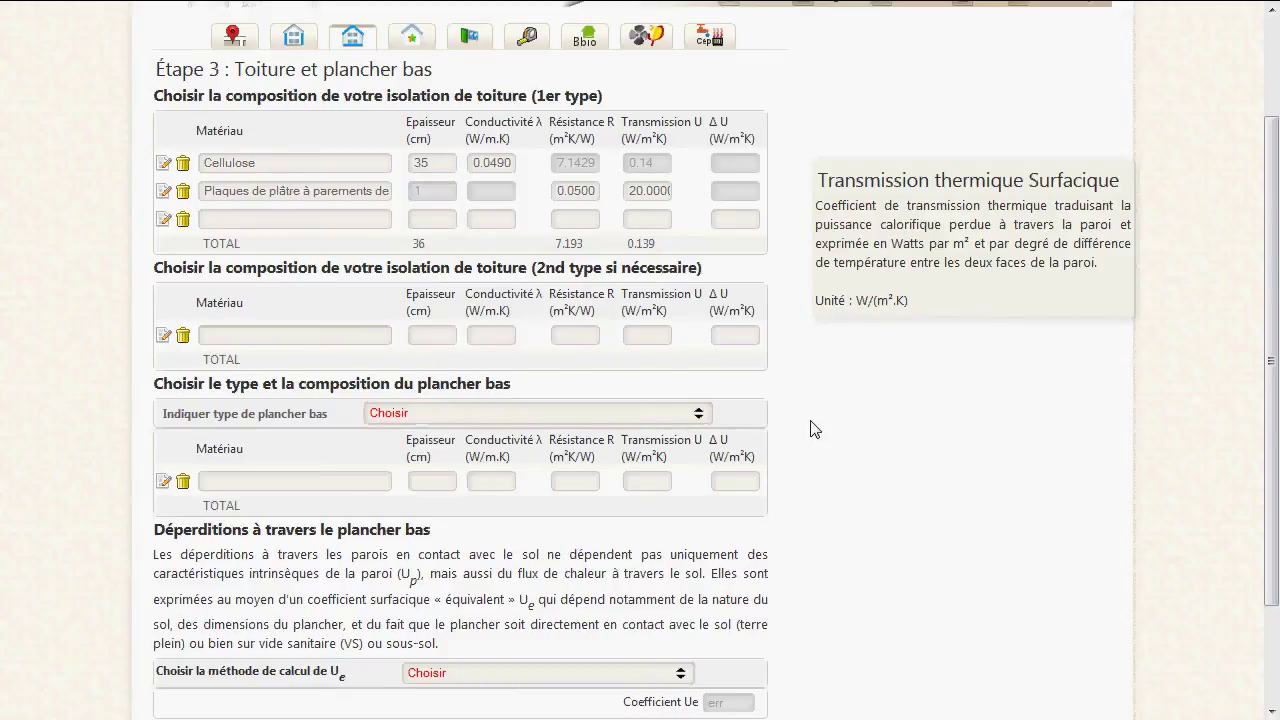
Examine the available lower-floor types, their insulation illustrations and the hatching legend
{"action": "left_click", "coordinate": [553, 414]}
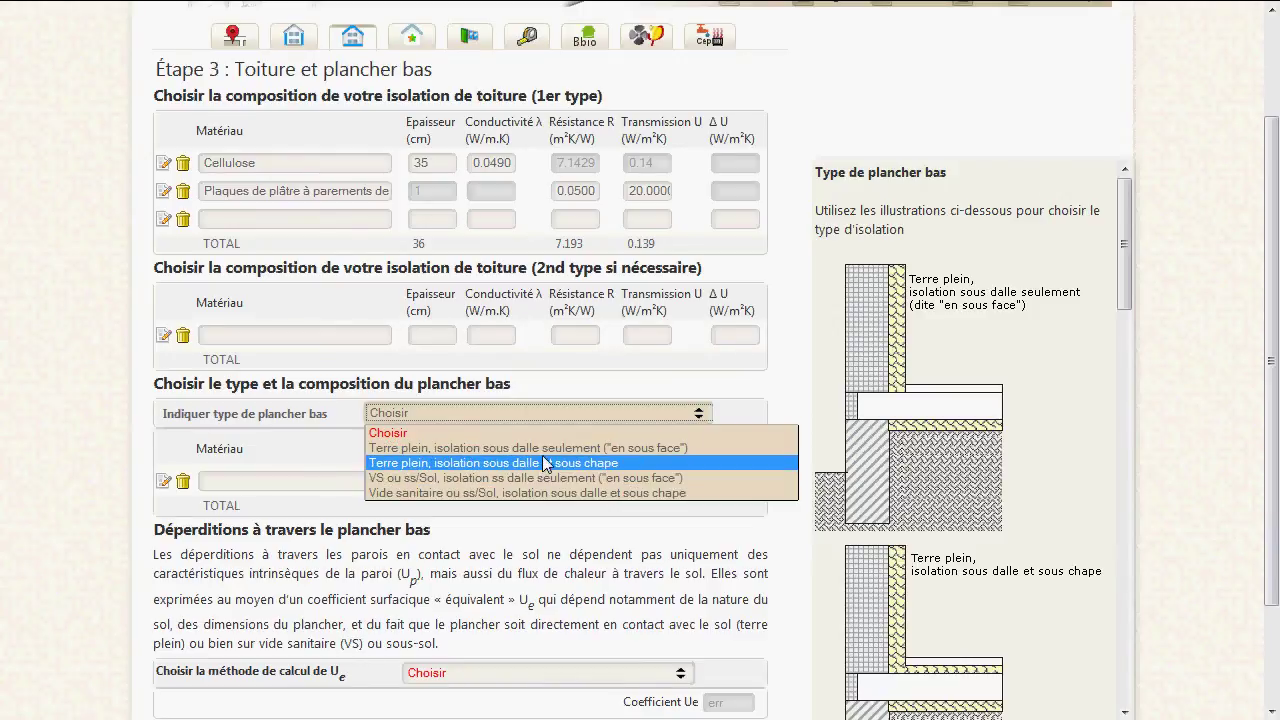
{"action": "left_click", "coordinate": [552, 421]}
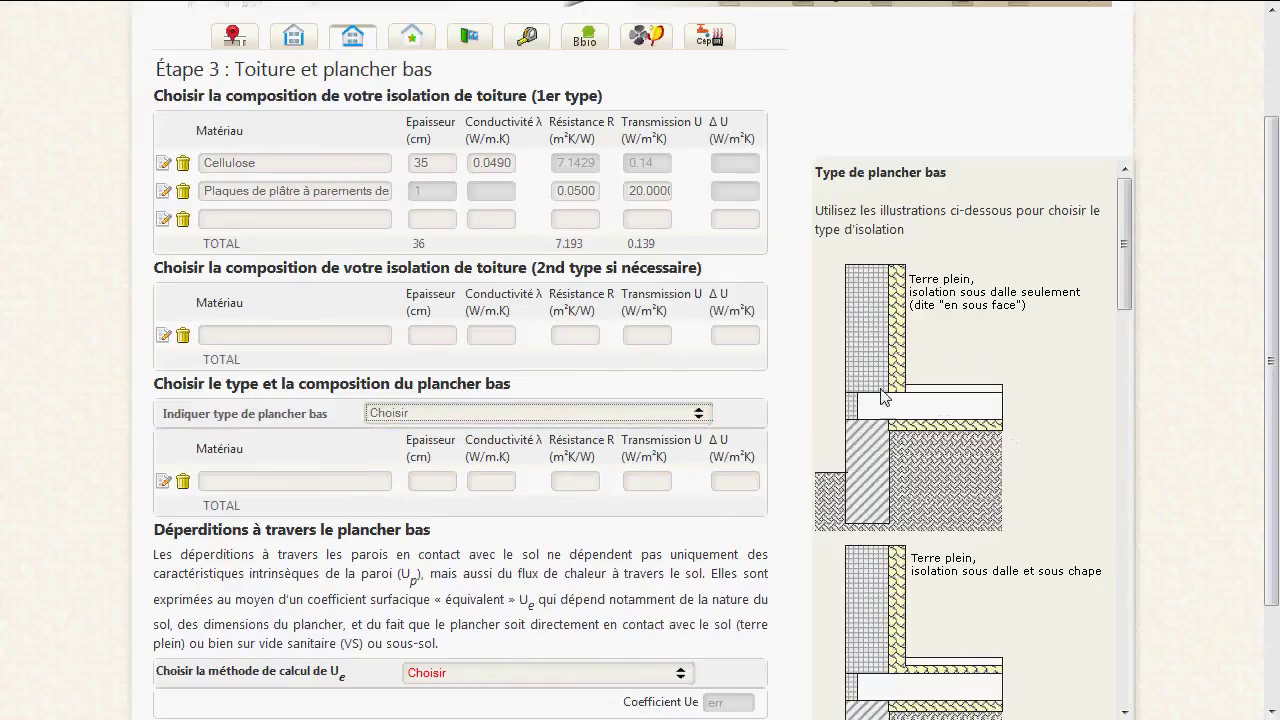
{"action": "scroll", "coordinate": [940, 410], "scroll_direction": "down", "scroll_amount": 3}
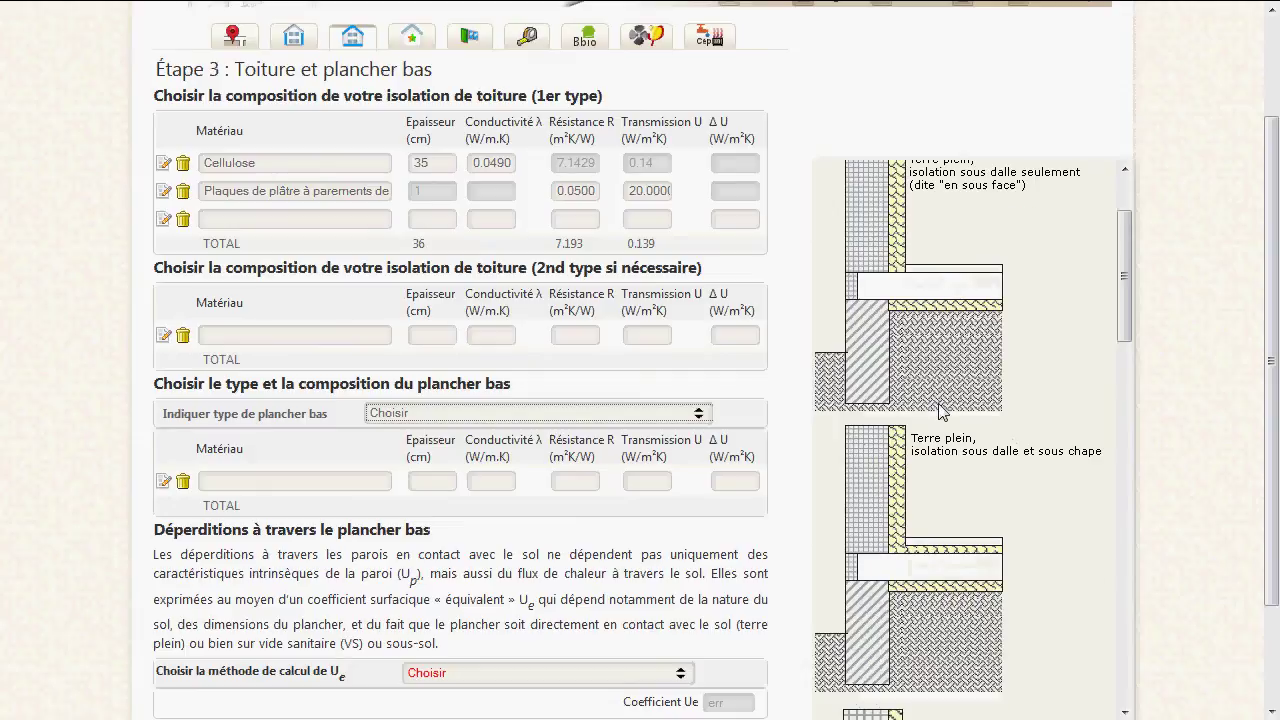
{"action": "scroll", "coordinate": [940, 410], "scroll_direction": "down", "scroll_amount": 3}
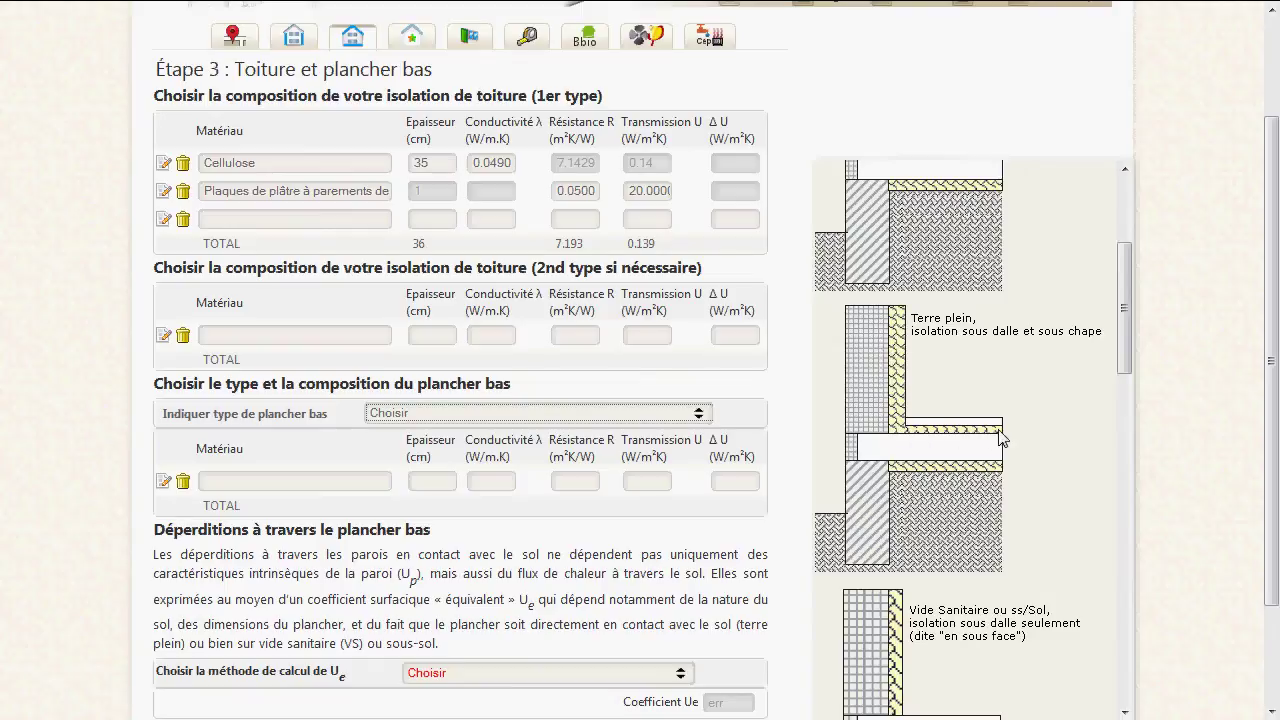
{"action": "scroll", "coordinate": [1000, 437], "scroll_direction": "down", "scroll_amount": 3}
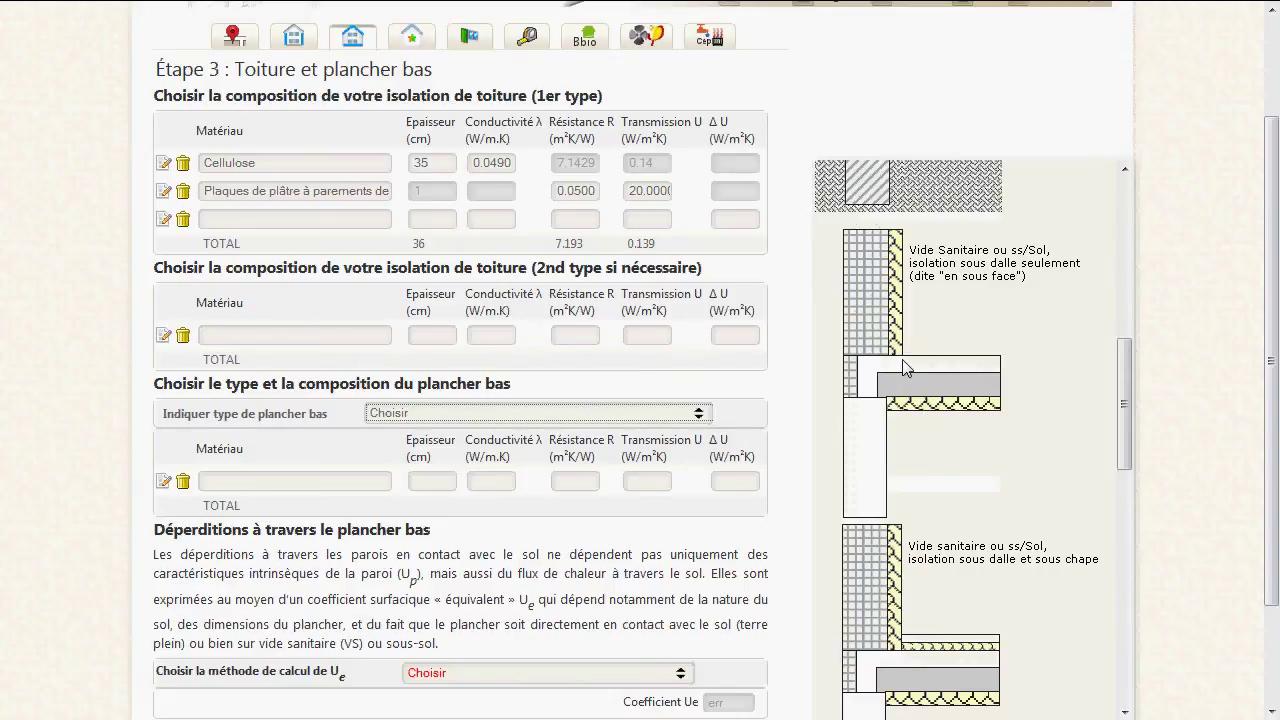
{"action": "scroll", "coordinate": [905, 368], "scroll_direction": "down", "scroll_amount": 2}
{"action": "scroll", "coordinate": [900, 370], "scroll_direction": "up", "scroll_amount": 4}
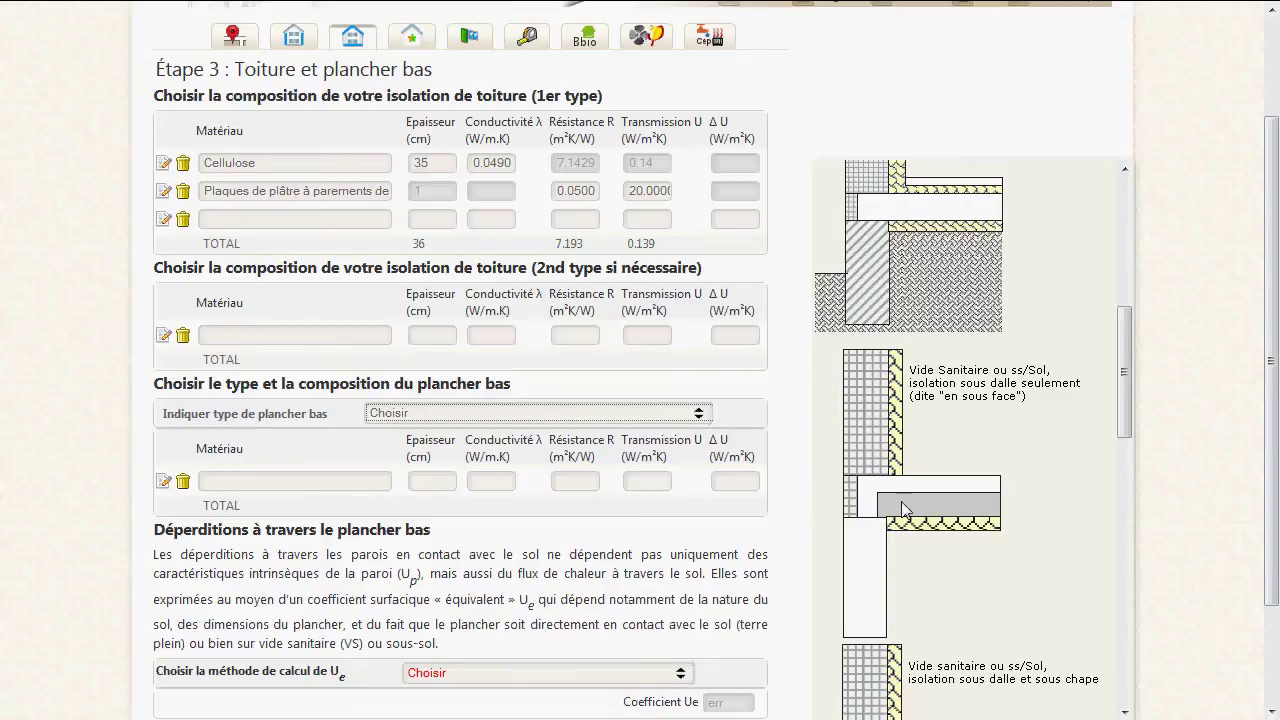
{"action": "scroll", "coordinate": [908, 505], "scroll_direction": "down", "scroll_amount": 6}
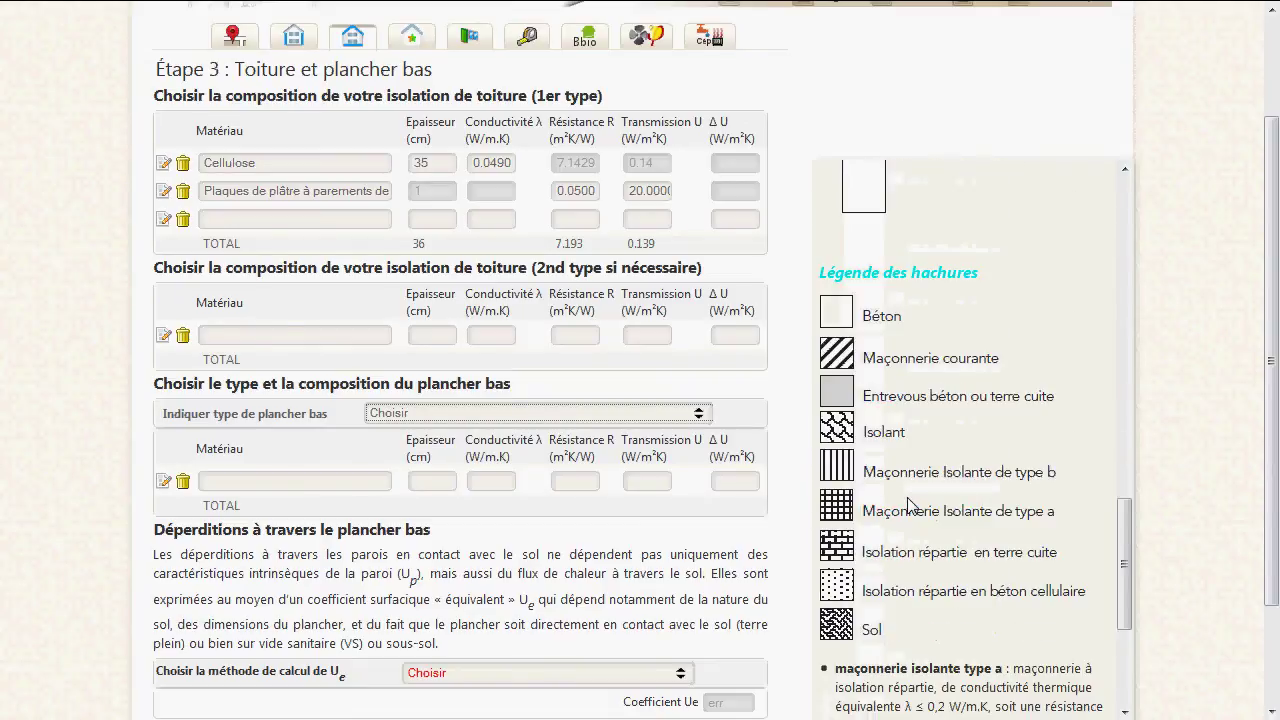
{"action": "scroll", "coordinate": [908, 505], "scroll_direction": "down", "scroll_amount": 2}
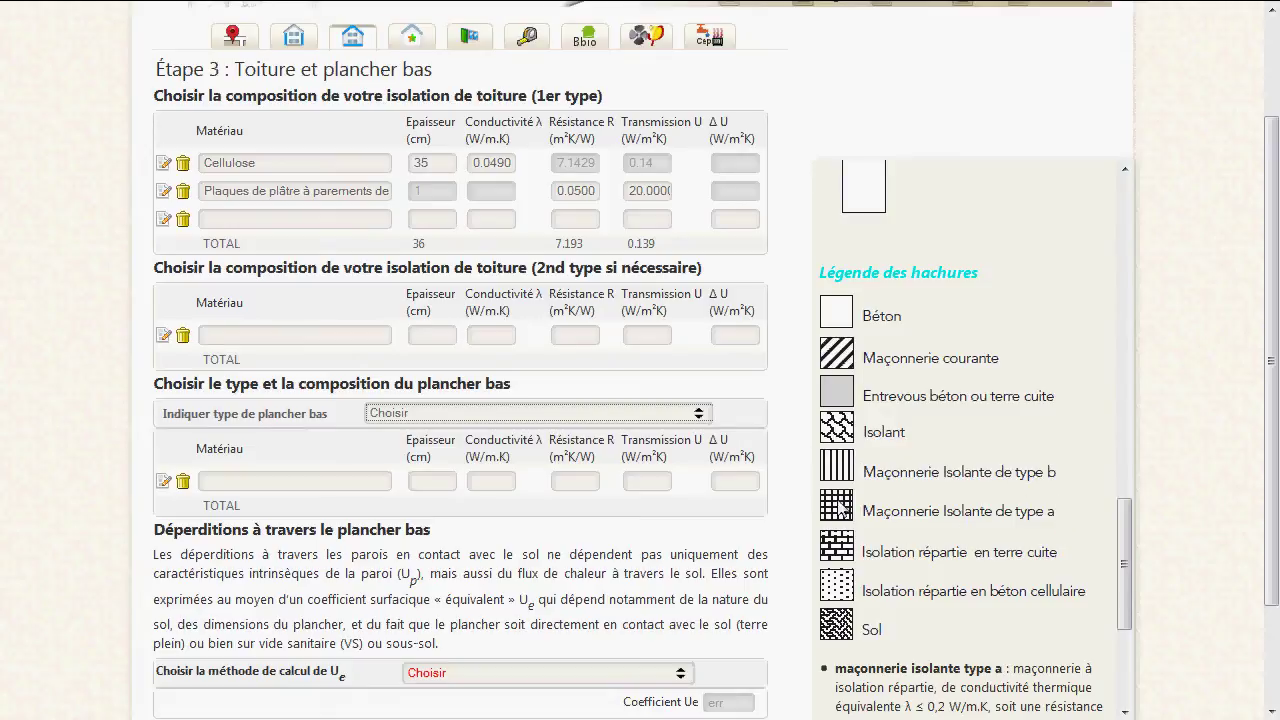
Set the lower floor type to "Terre plein, isolation sous dalle et sous chape" and add a 15 cm Béton plein armé layer, 2300 à 2400 kg/m3
{"action": "left_click", "coordinate": [423, 414]}
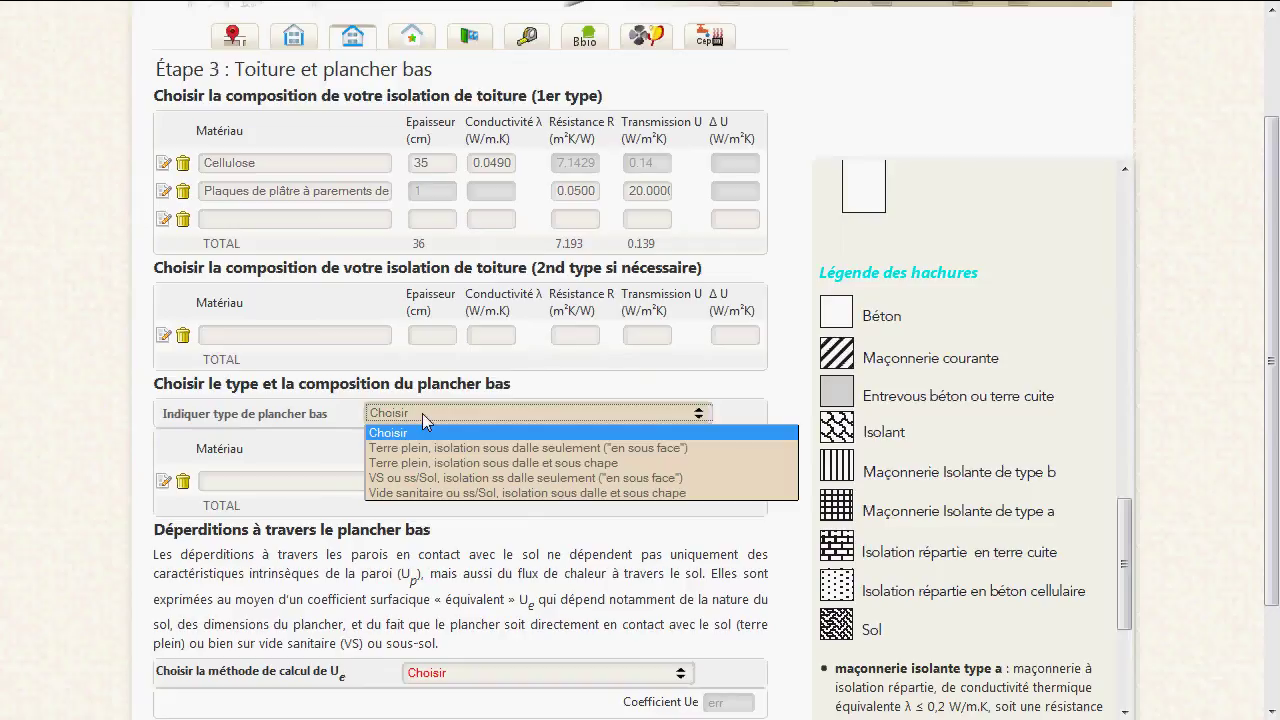
{"action": "left_click", "coordinate": [473, 473]}
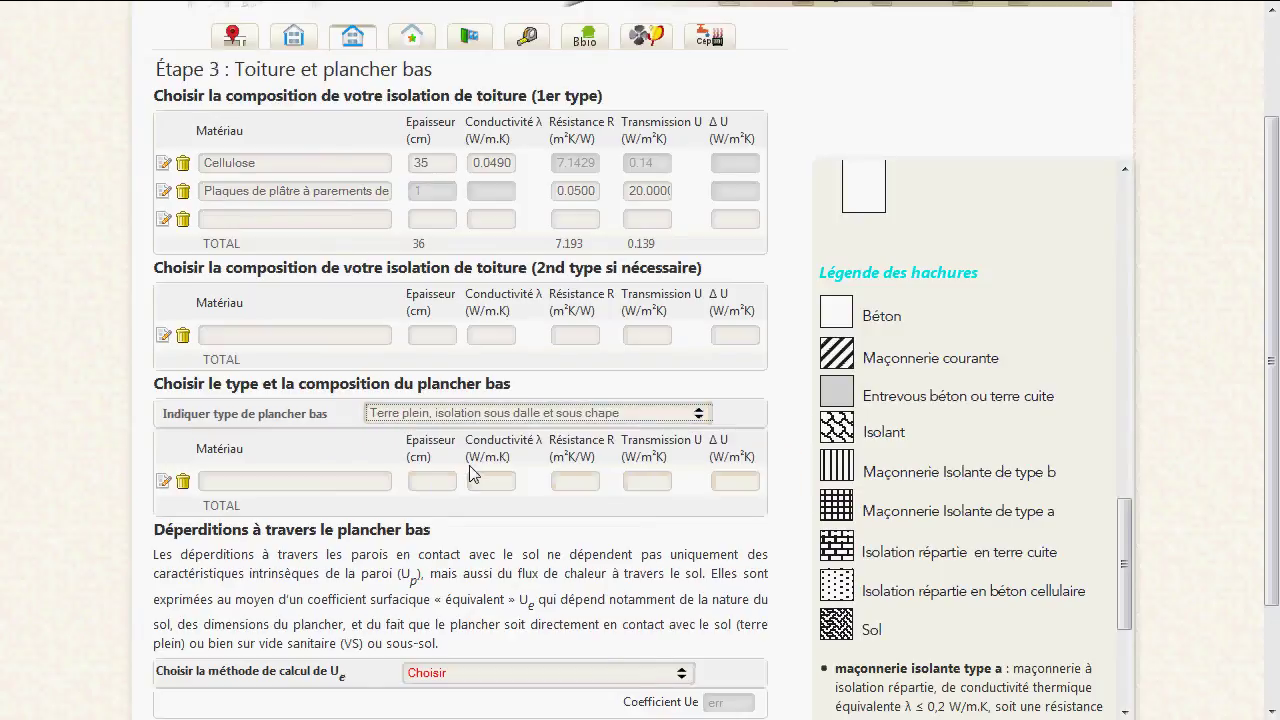
{"action": "left_click", "coordinate": [165, 482]}
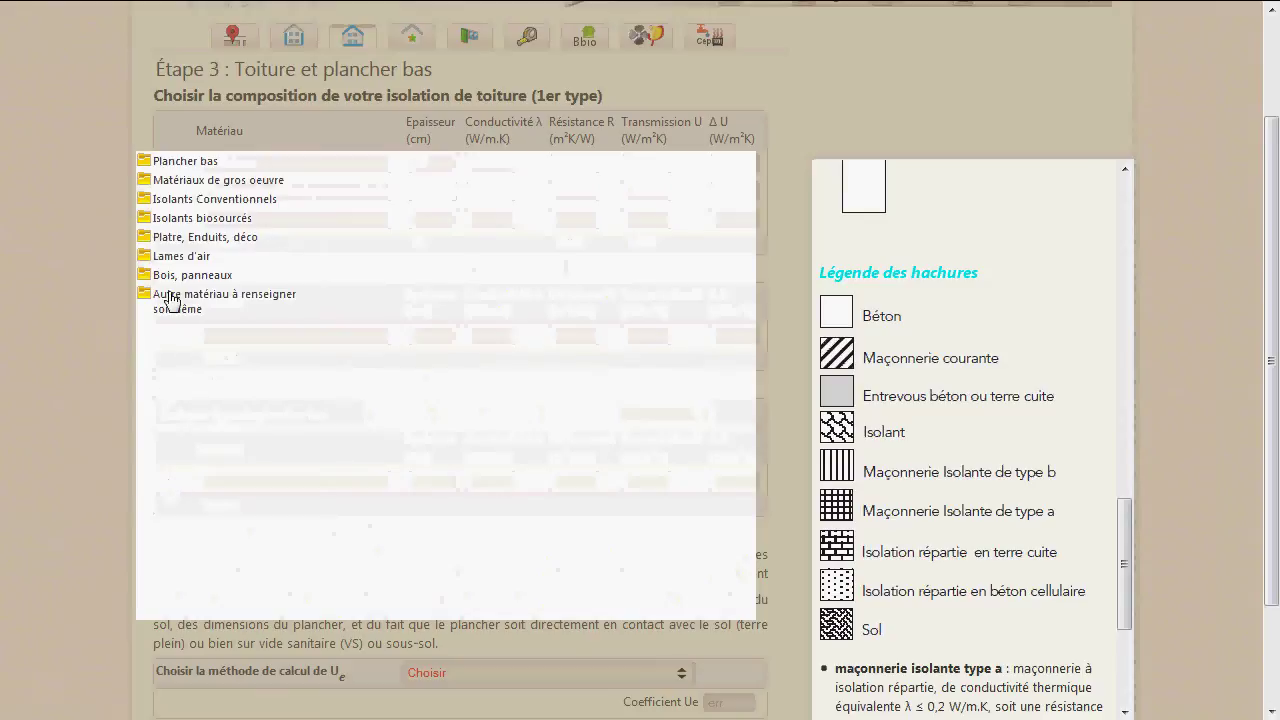
{"action": "left_click", "coordinate": [181, 183]}
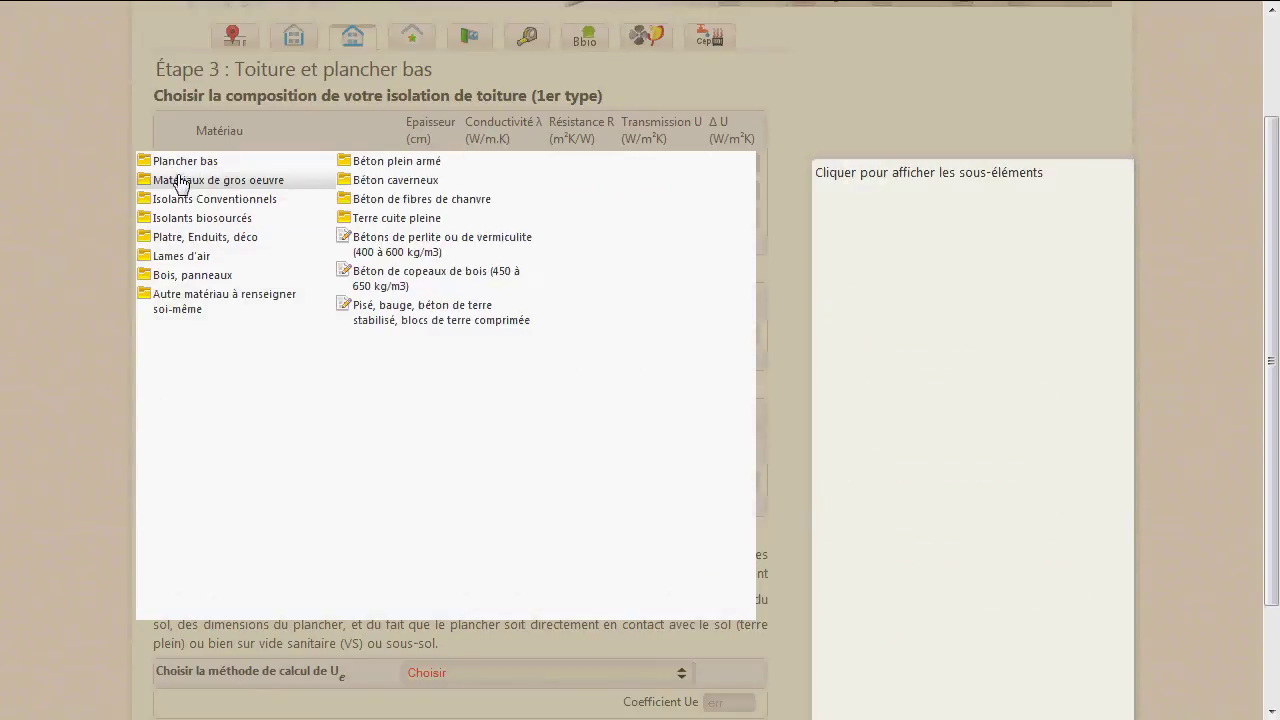
{"action": "left_click", "coordinate": [400, 163]}
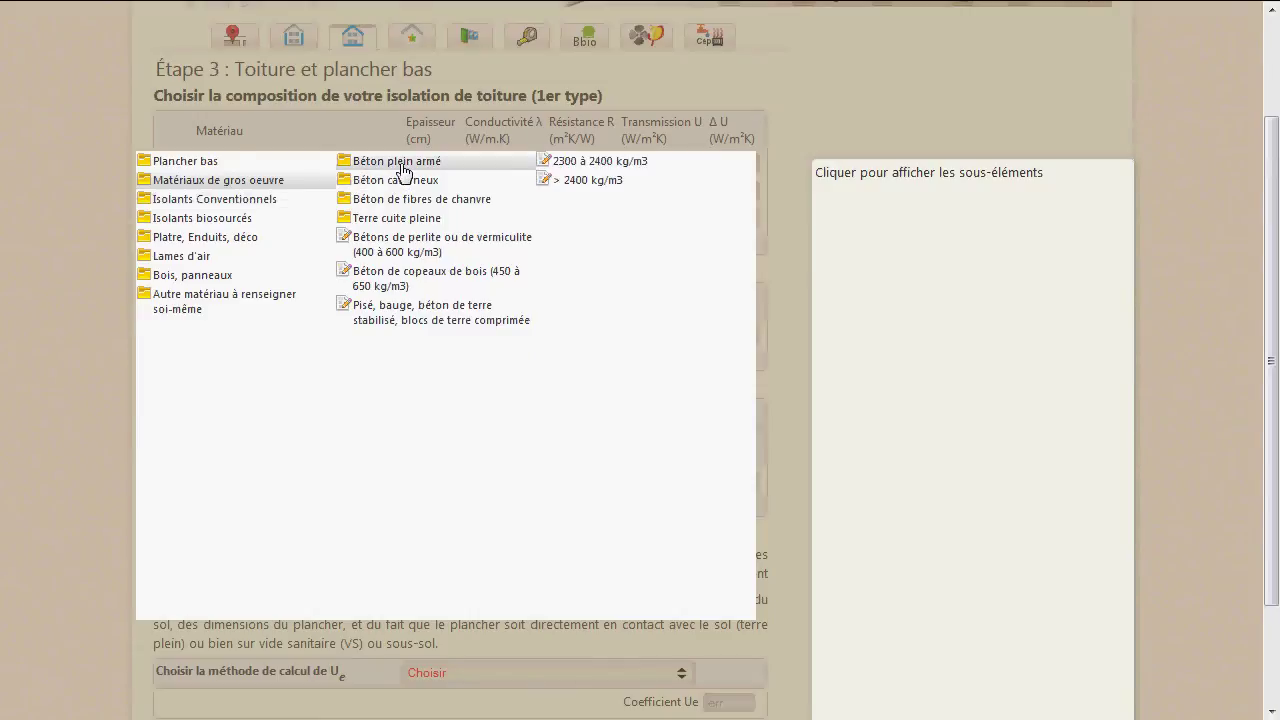
{"action": "left_click", "coordinate": [581, 164]}
{"action": "left_click", "coordinate": [414, 482]}
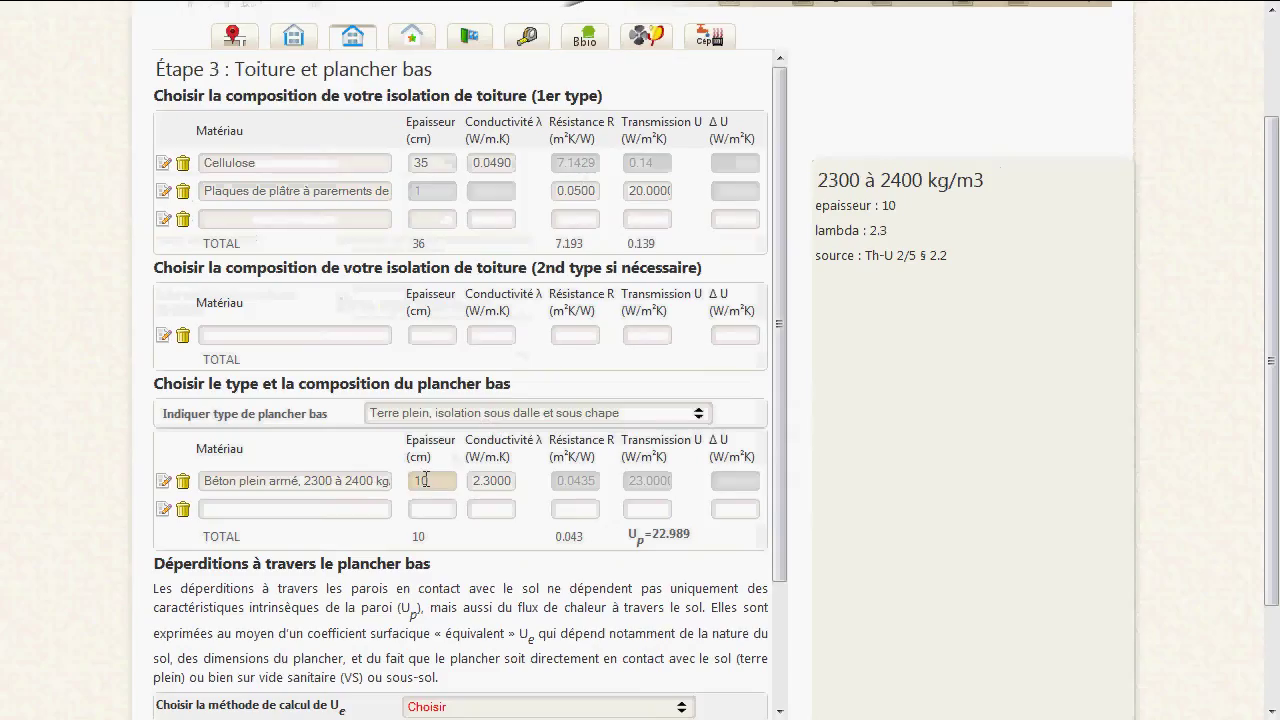
{"action": "mouse_move", "coordinate": [504, 509]}
{"action": "type", "text": "1"}
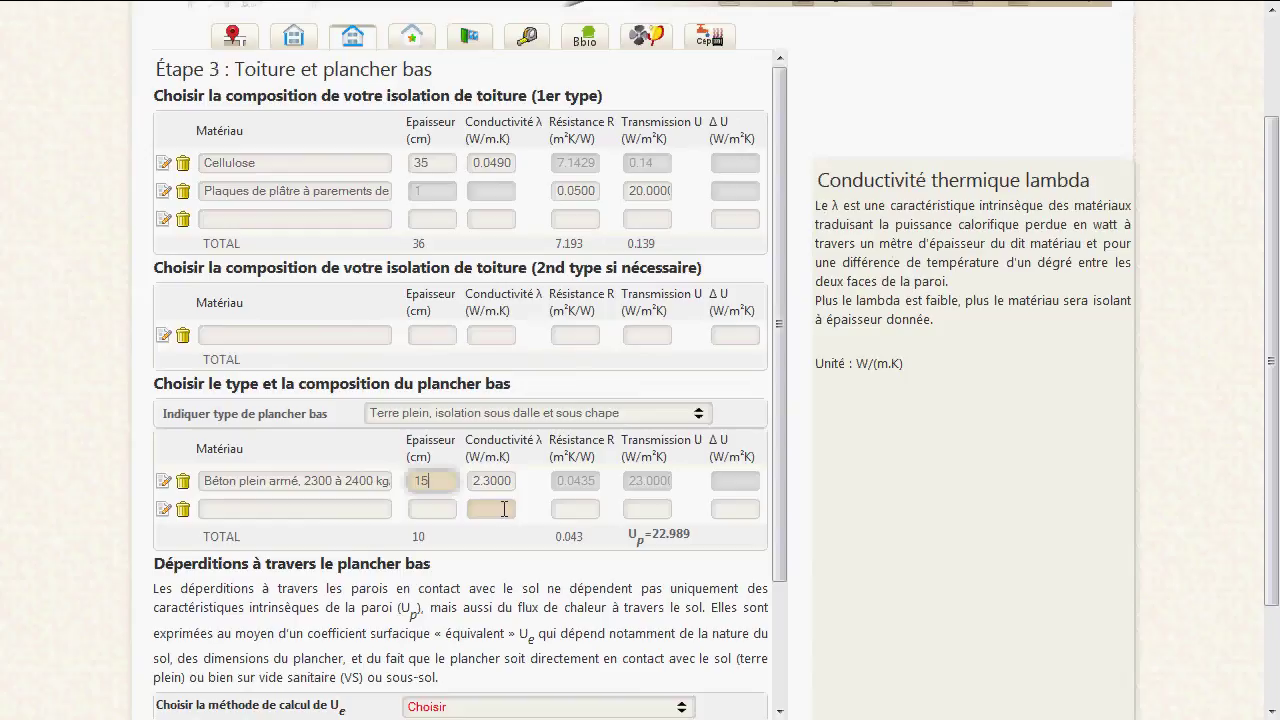
Add the conventional certified insulation with lambda = 0,022 (TH22, GR22) as the lower floor's second layer, with a thickness of 15 cm
{"action": "left_click", "coordinate": [163, 512]}
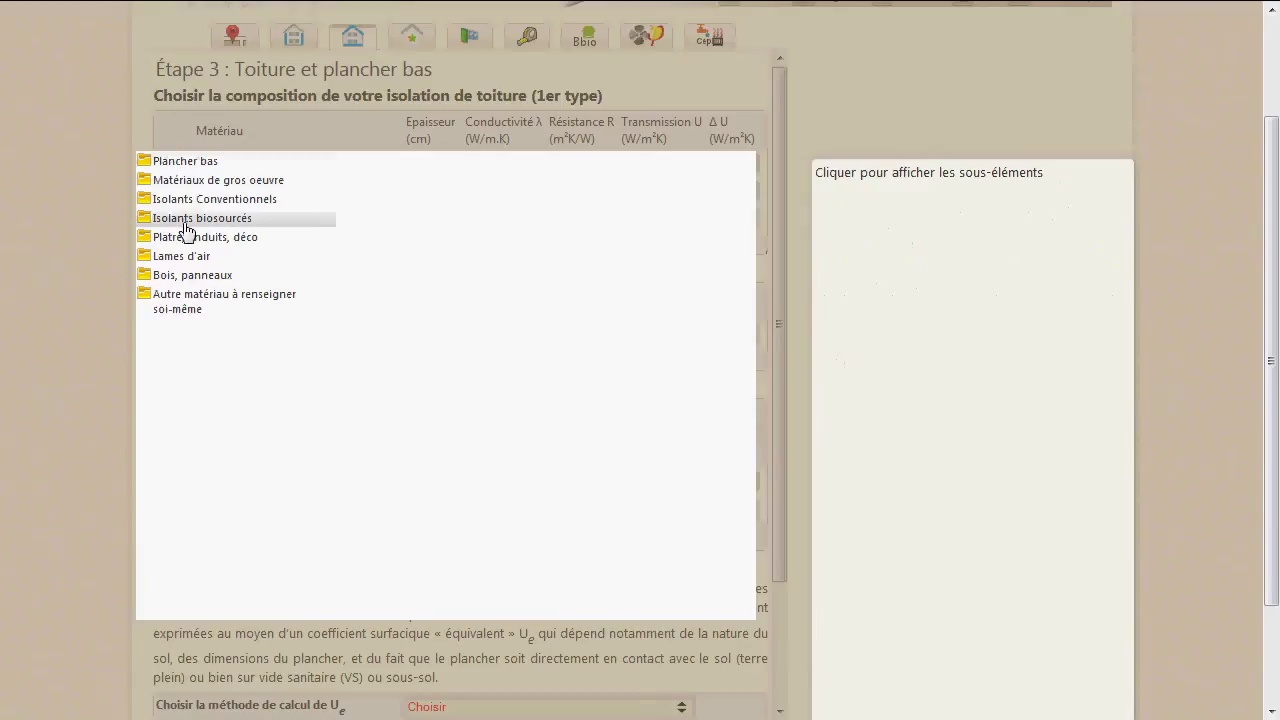
{"action": "left_click", "coordinate": [208, 200]}
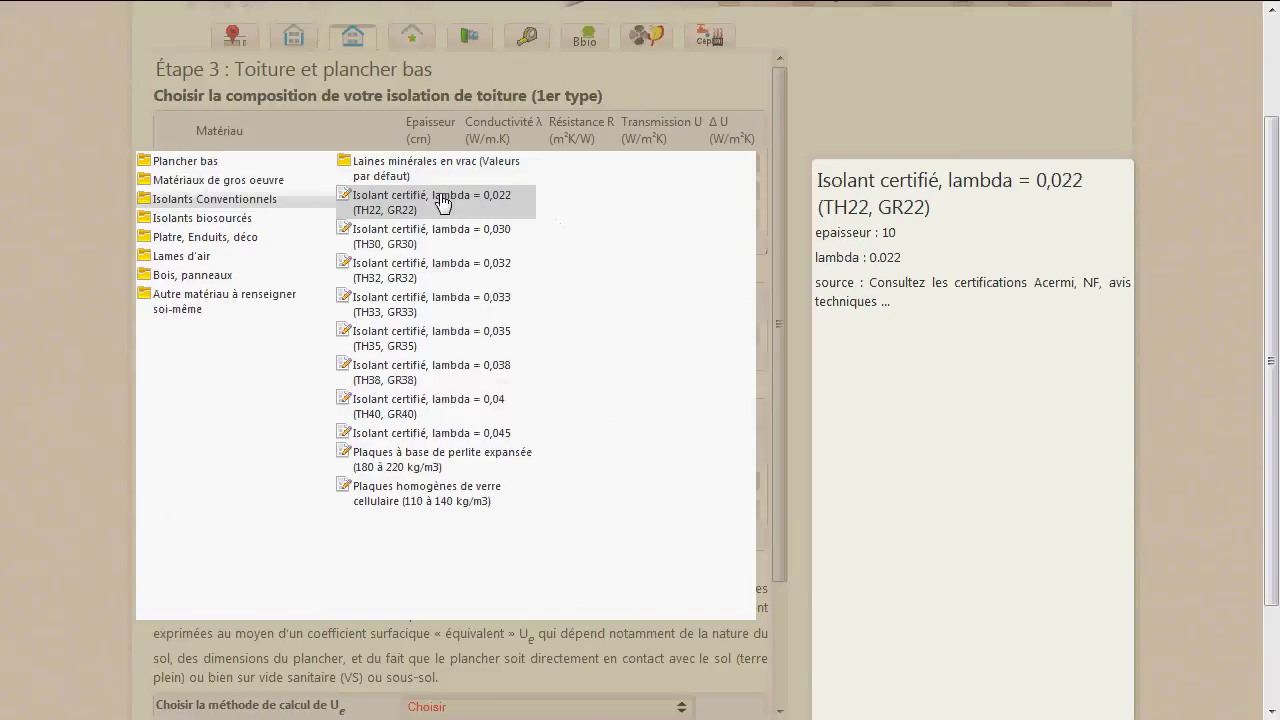
{"action": "left_click", "coordinate": [443, 203]}
{"action": "scroll", "coordinate": [620, 530], "scroll_direction": "down", "scroll_amount": 3}
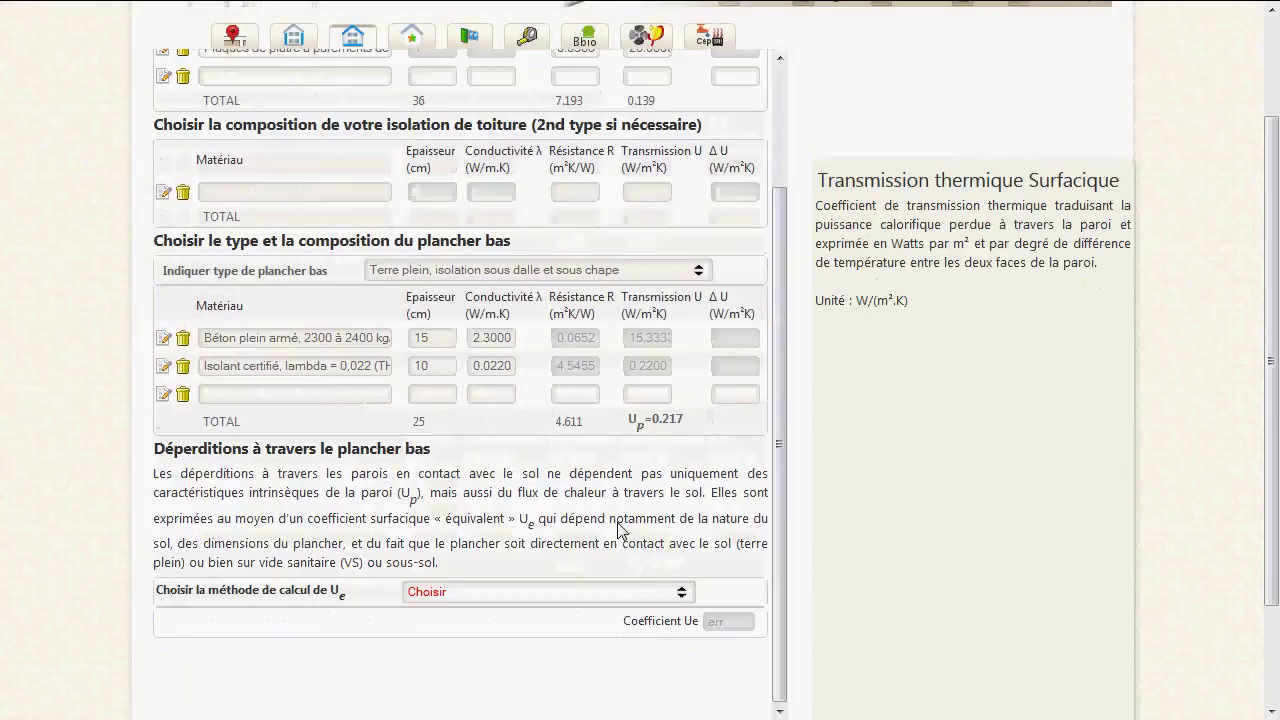
{"action": "mouse_move", "coordinate": [424, 386]}
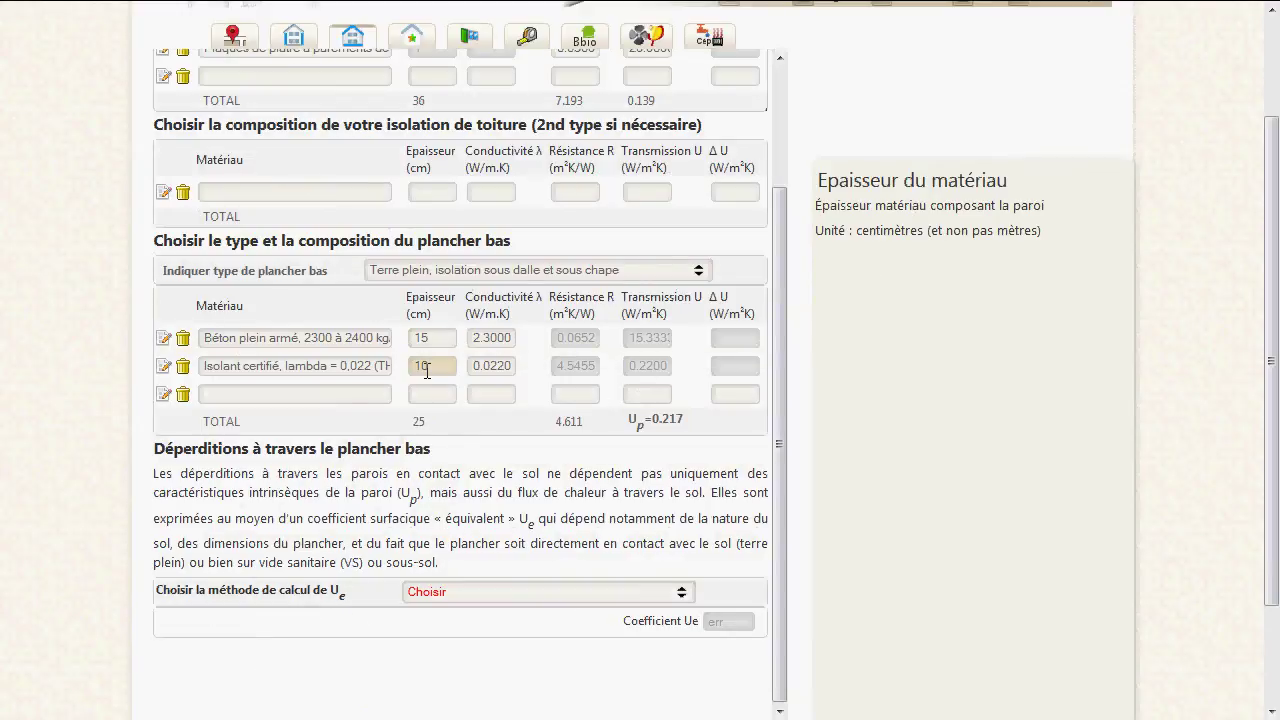
{"action": "double_click", "coordinate": [427, 368]}
{"action": "left_click", "coordinate": [475, 420]}
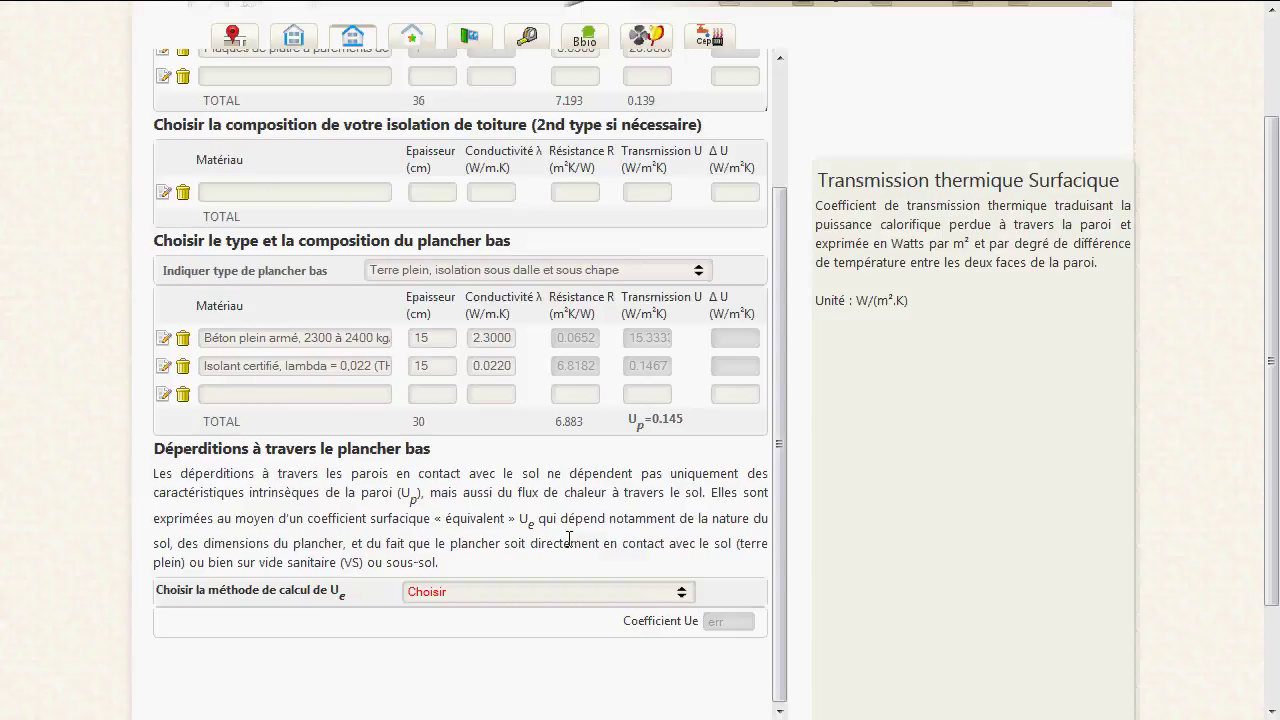
Set the Ue calculation method to "Calcul simplifié pour Terre Plein : Ue = 0,85 x Up"
{"action": "left_click", "coordinate": [463, 591]}
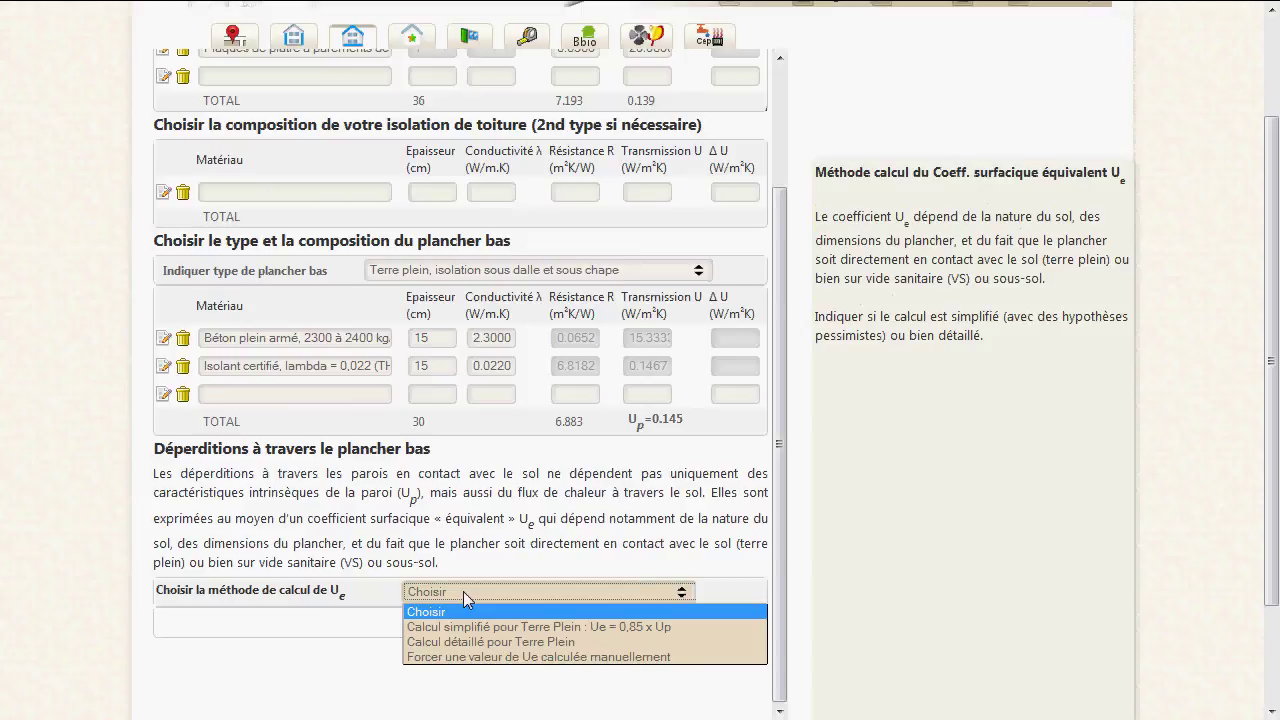
{"action": "left_click", "coordinate": [481, 628]}
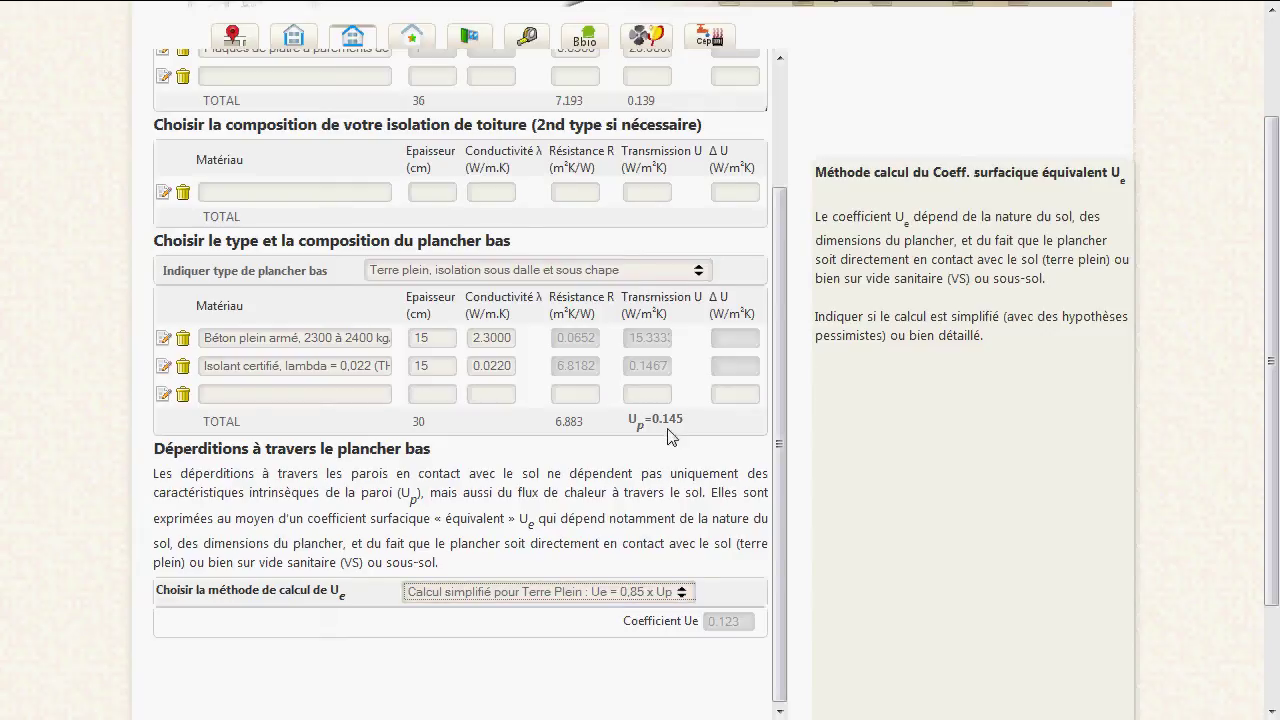
Switch the Ue calculation method to "Calcul détaillé pour Terre Plein" and set the lower floor's area to 100 m²
{"action": "left_click", "coordinate": [578, 598]}
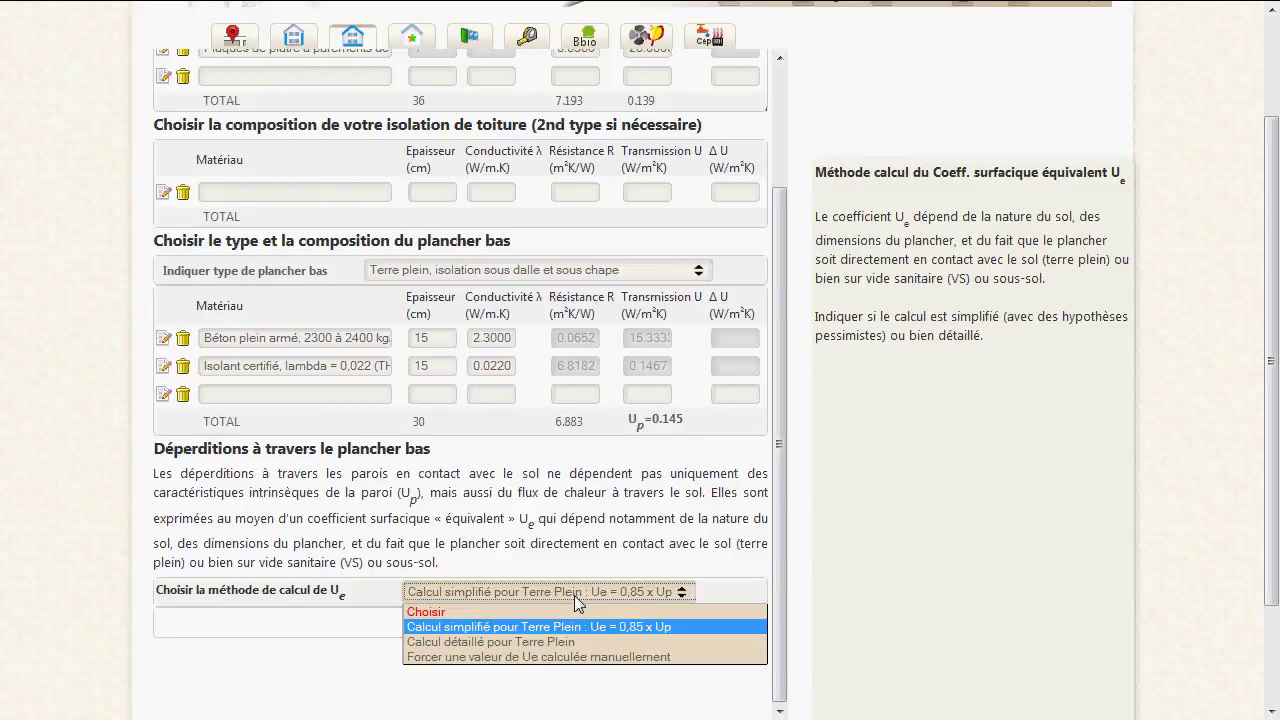
{"action": "left_click", "coordinate": [540, 645]}
{"action": "scroll", "coordinate": [780, 400], "scroll_direction": "down", "scroll_amount": 3}
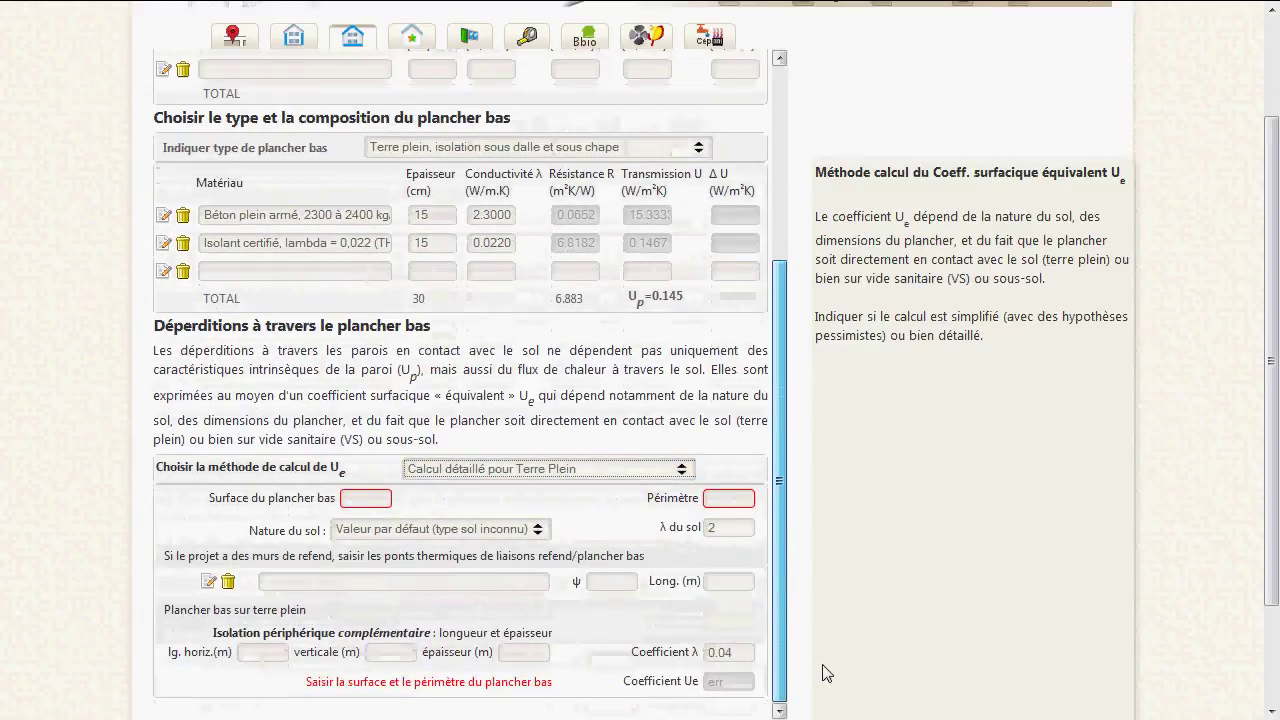
{"action": "left_click", "coordinate": [350, 497]}
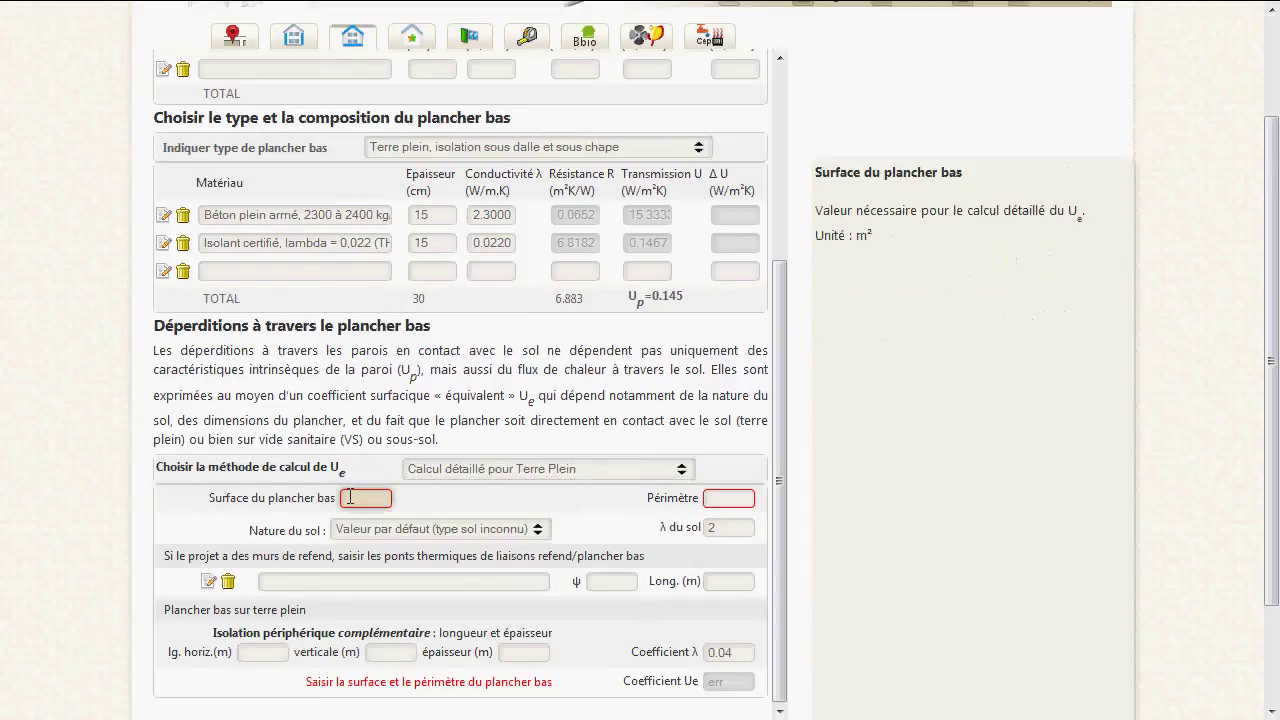
{"action": "left_click", "coordinate": [430, 513]}
Switch to the floor plan CA0701.pdf in Adobe Reader and examine the interior wall dimensions that make up the heated area's perimeter
{"action": "key", "text": "alt+Tab"}
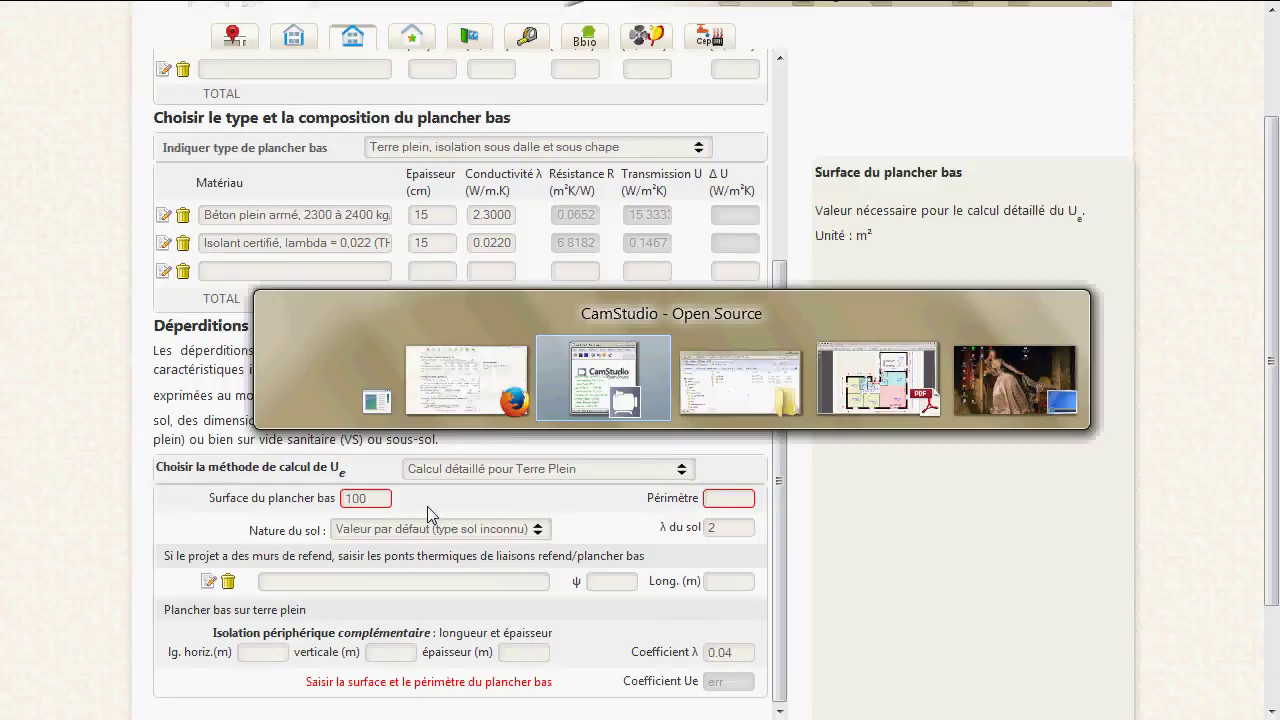
{"action": "key", "text": "alt+Tab"}
{"action": "key", "text": "alt+Tab"}
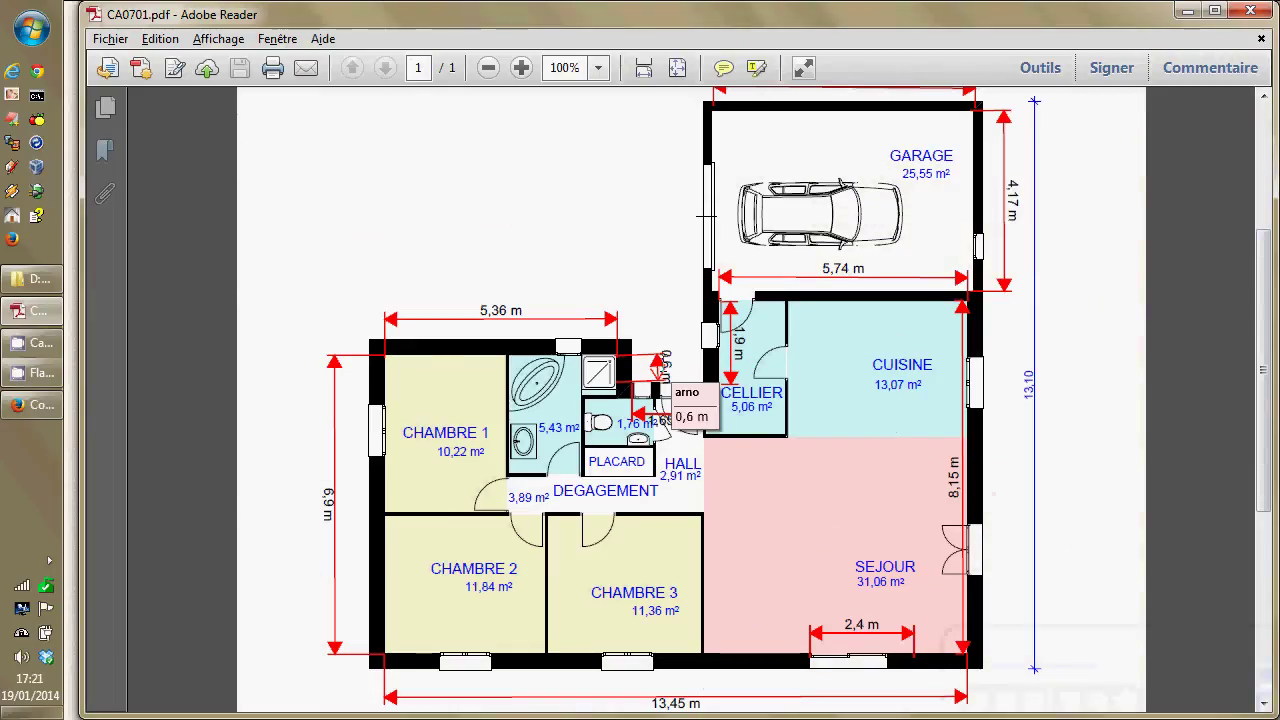
{"action": "mouse_move", "coordinate": [724, 298]}
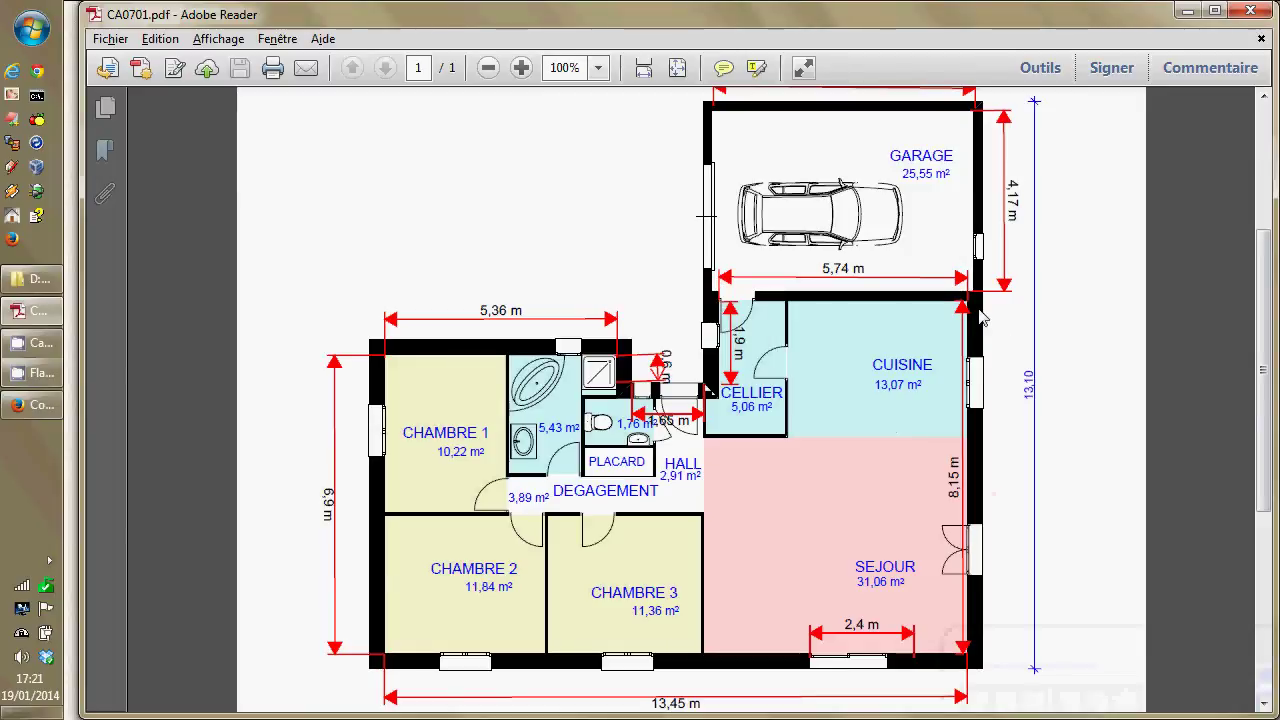
{"action": "mouse_move", "coordinate": [960, 308]}
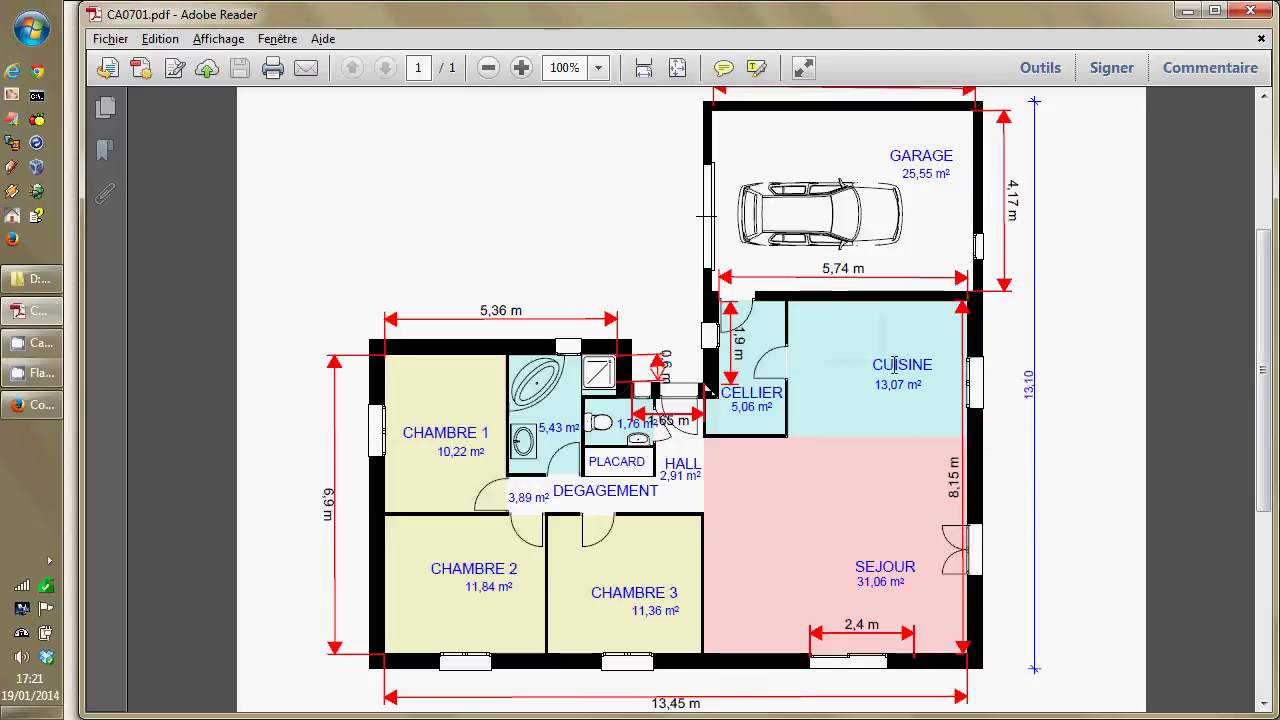
{"action": "mouse_move", "coordinate": [956, 500]}
{"action": "mouse_move", "coordinate": [499, 328]}
{"action": "mouse_move", "coordinate": [627, 386]}
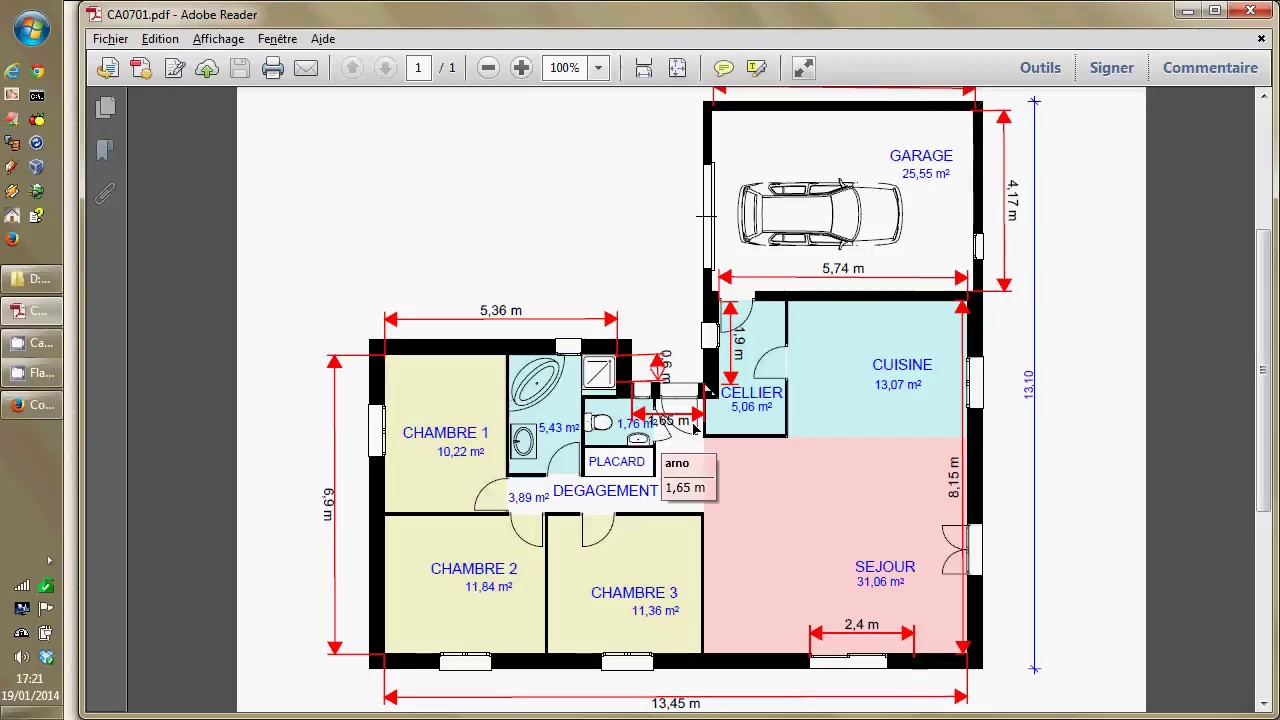
{"action": "mouse_move", "coordinate": [732, 404]}
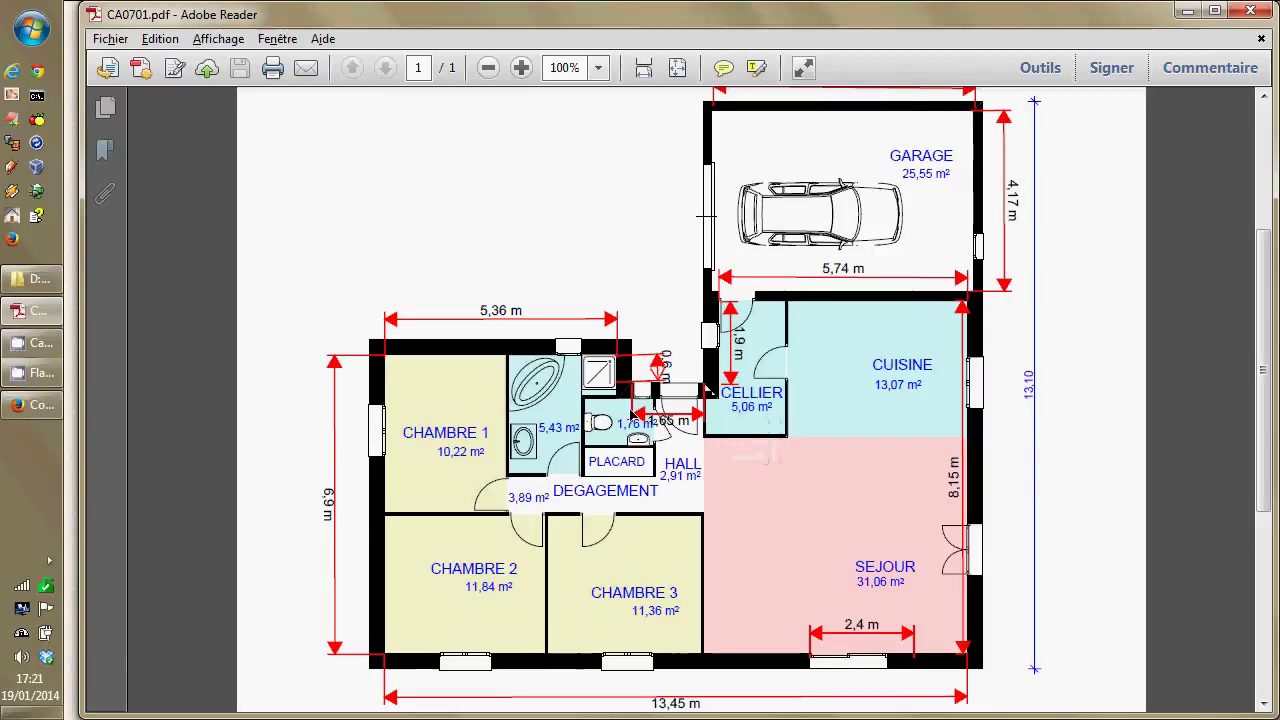
{"action": "mouse_move", "coordinate": [650, 412]}
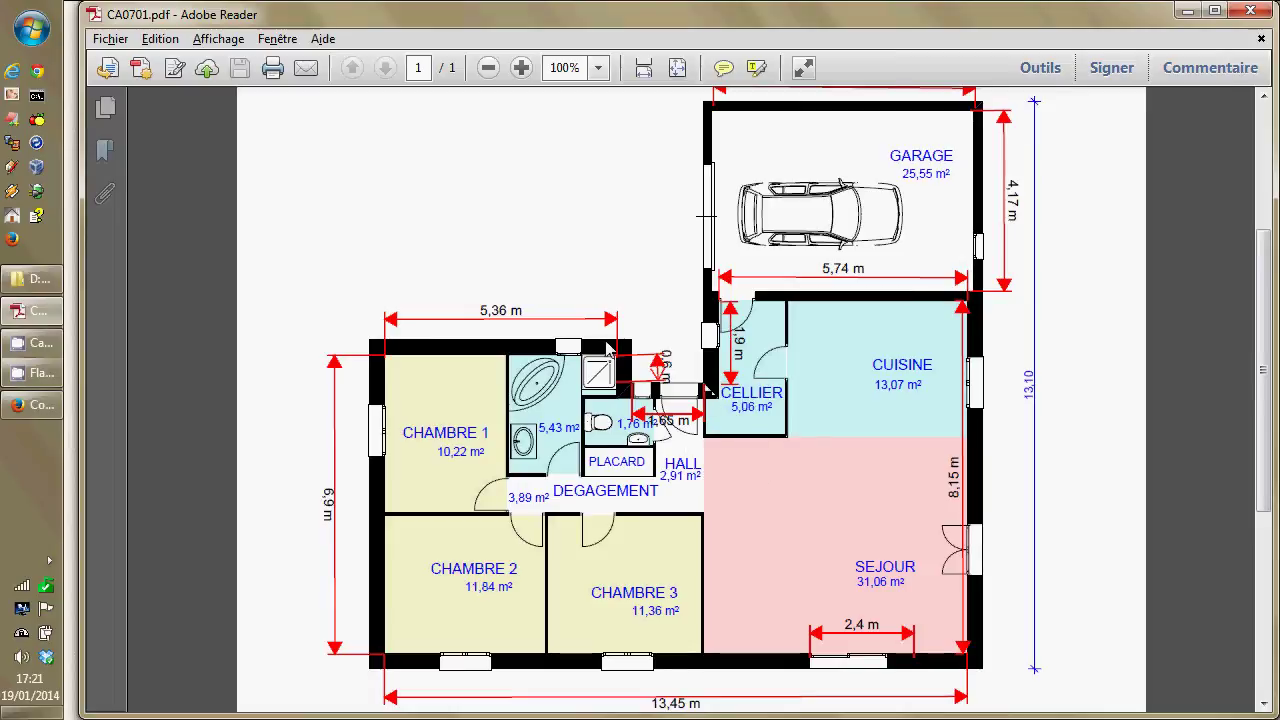
Return to the thermal study in Firefox, set the lower floor's perimeter to 43.75 m and the soil type to "Argile légère, limon"
{"action": "left_click", "coordinate": [39, 395]}
{"action": "left_click", "coordinate": [736, 500]}
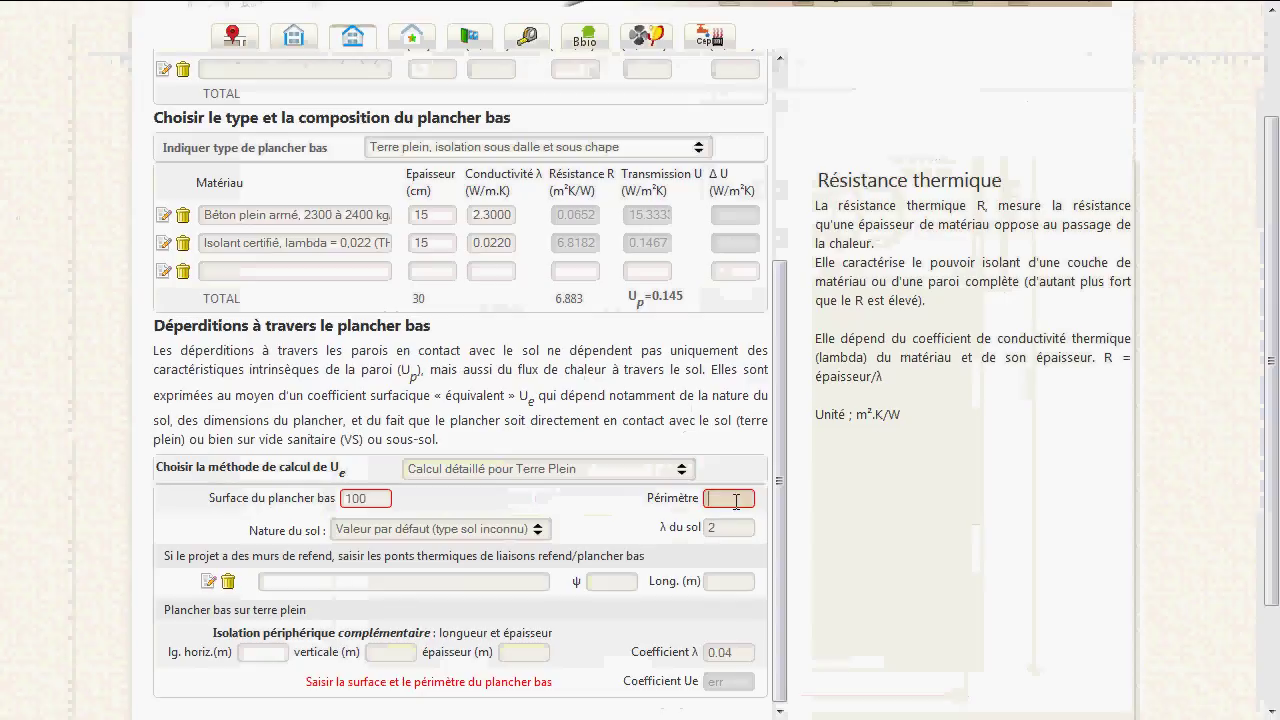
{"action": "type", "text": "43."}
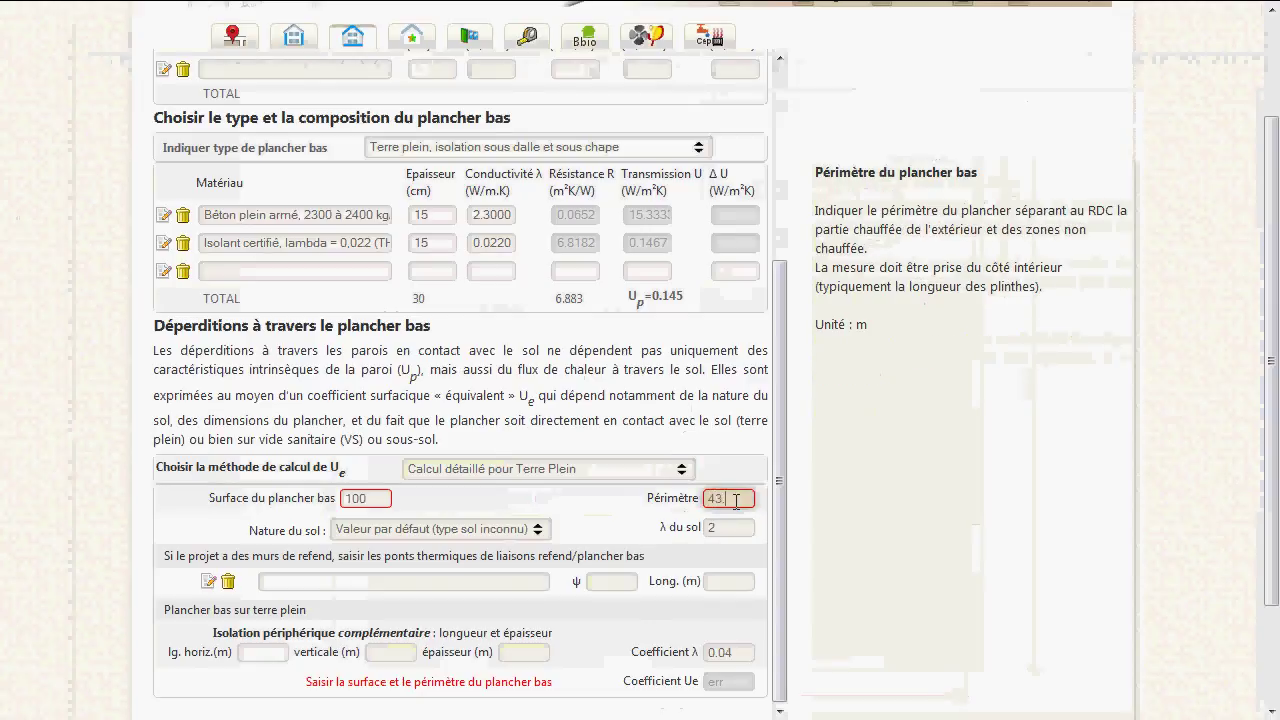
{"action": "type", "text": "75"}
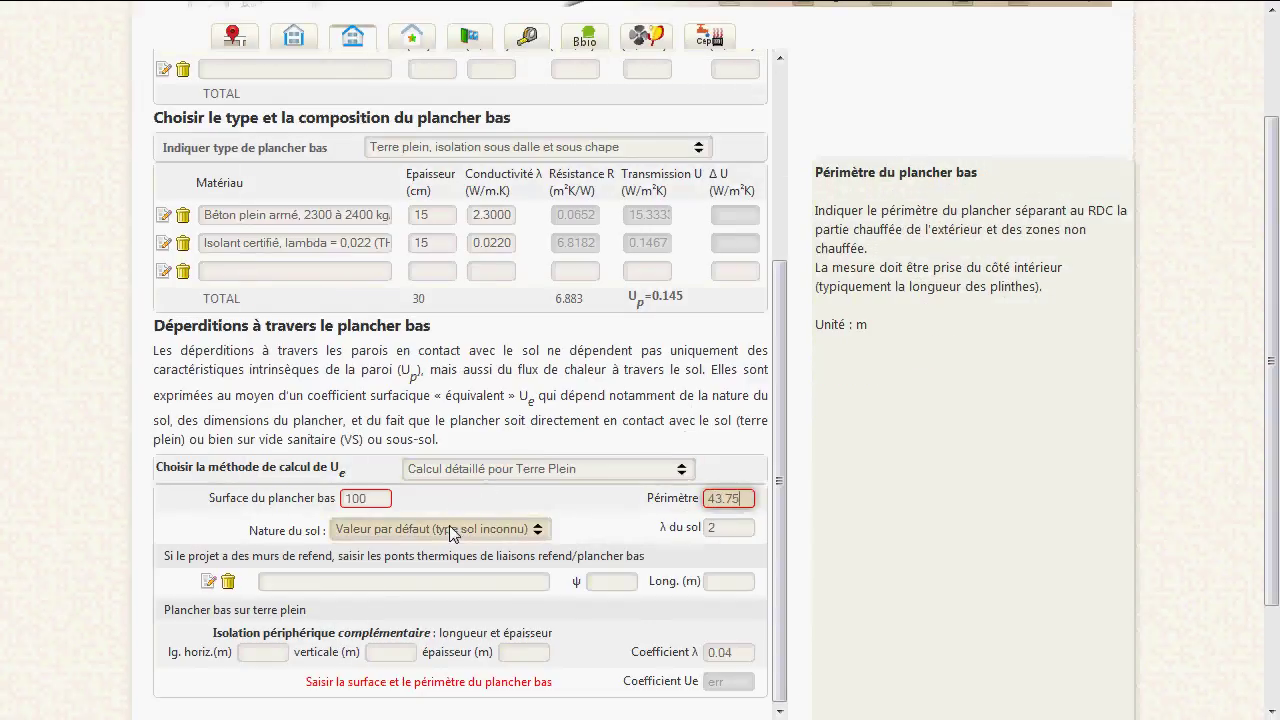
{"action": "left_click", "coordinate": [528, 507]}
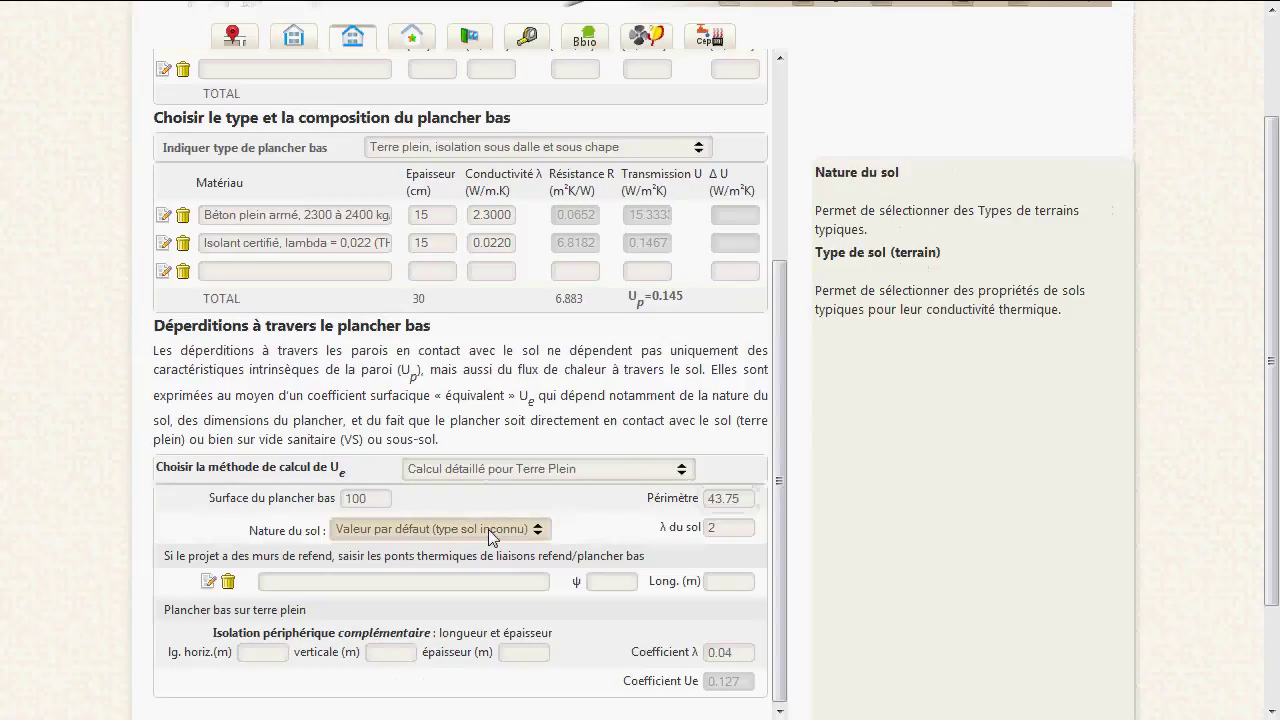
{"action": "left_click", "coordinate": [548, 533]}
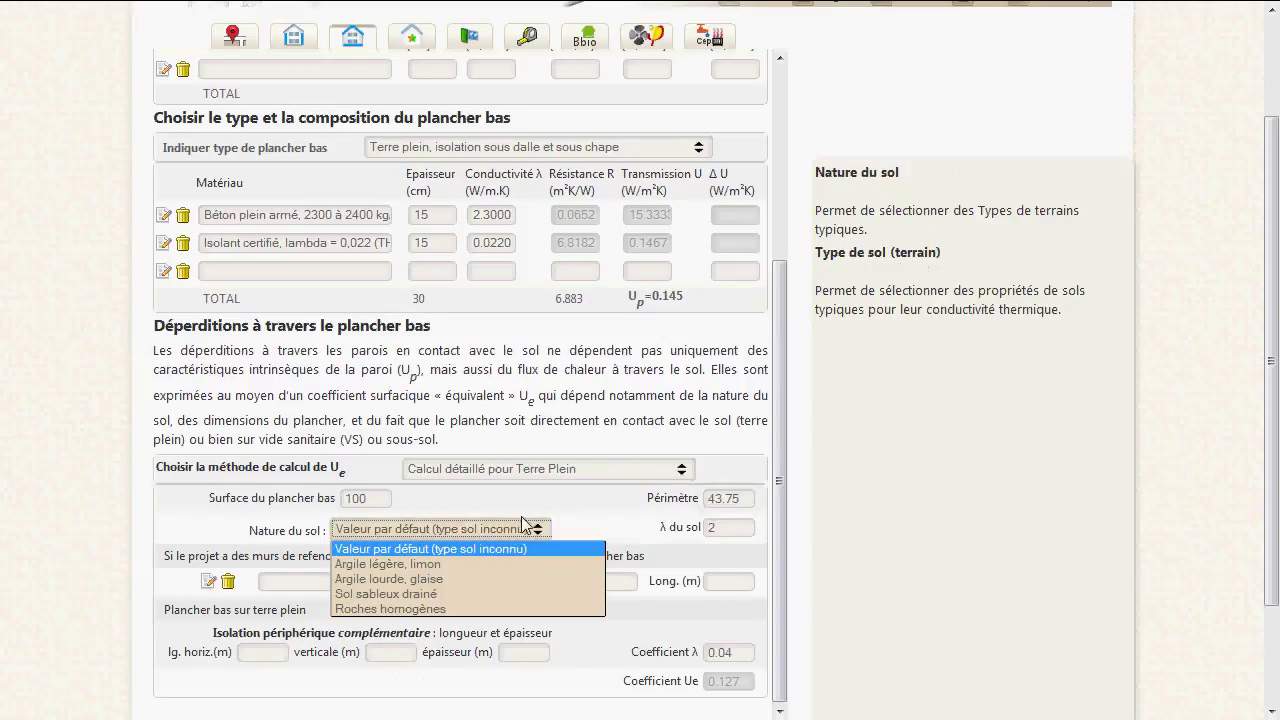
{"action": "left_click", "coordinate": [385, 564]}
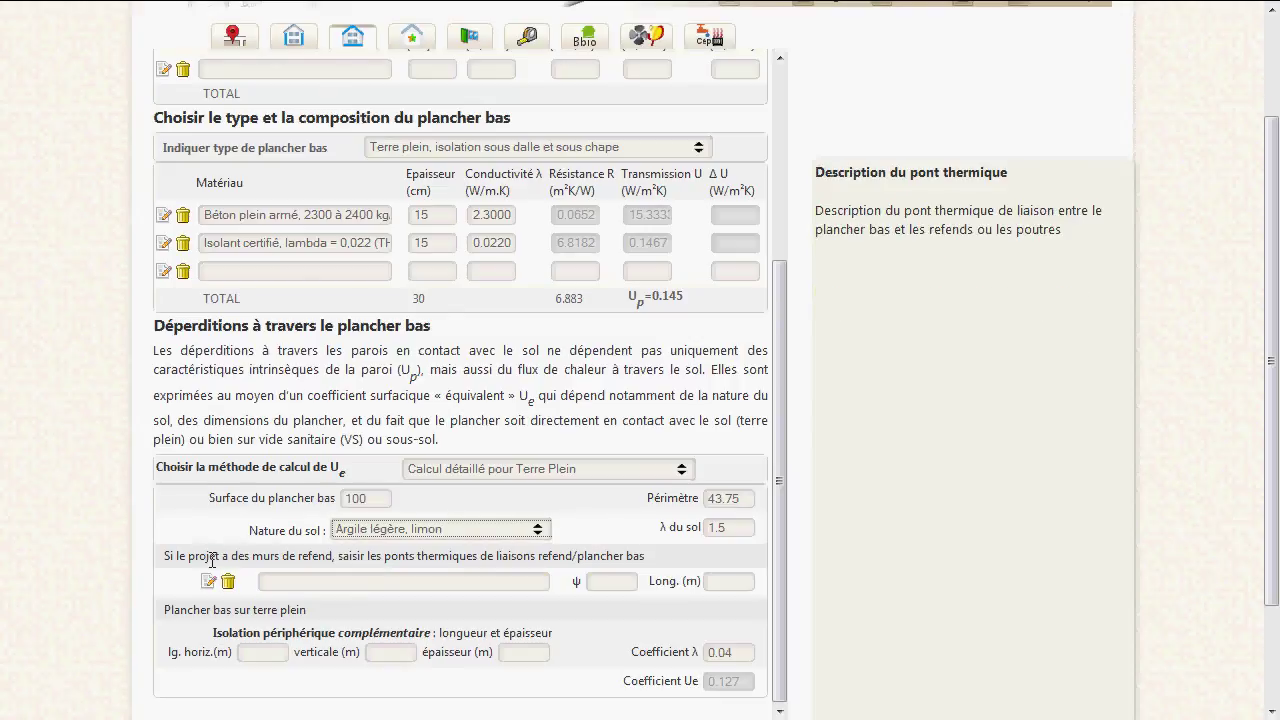
Check the floor plan for refend walls and review the "Refend sur Terre Plein, plancher isolé sous chape" thermal bridges and the perimeter insulation help
{"action": "key", "text": "alt+Tab"}
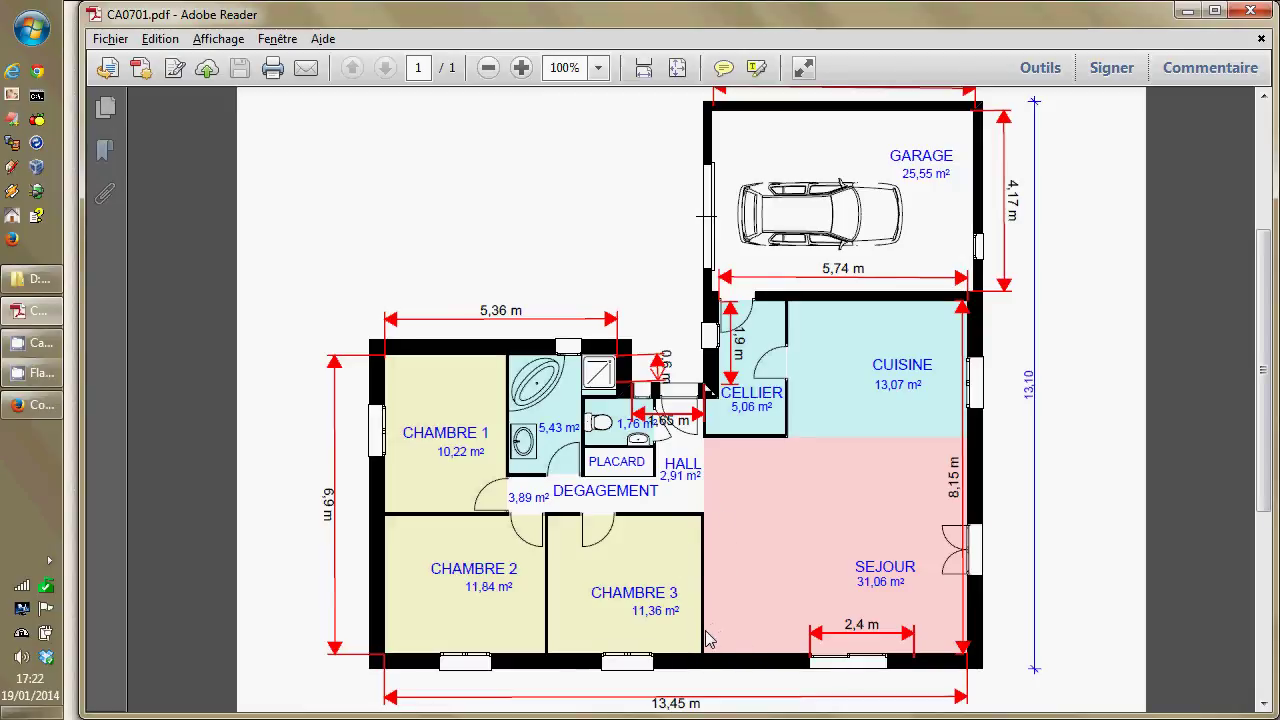
{"action": "key", "text": "alt+Tab"}
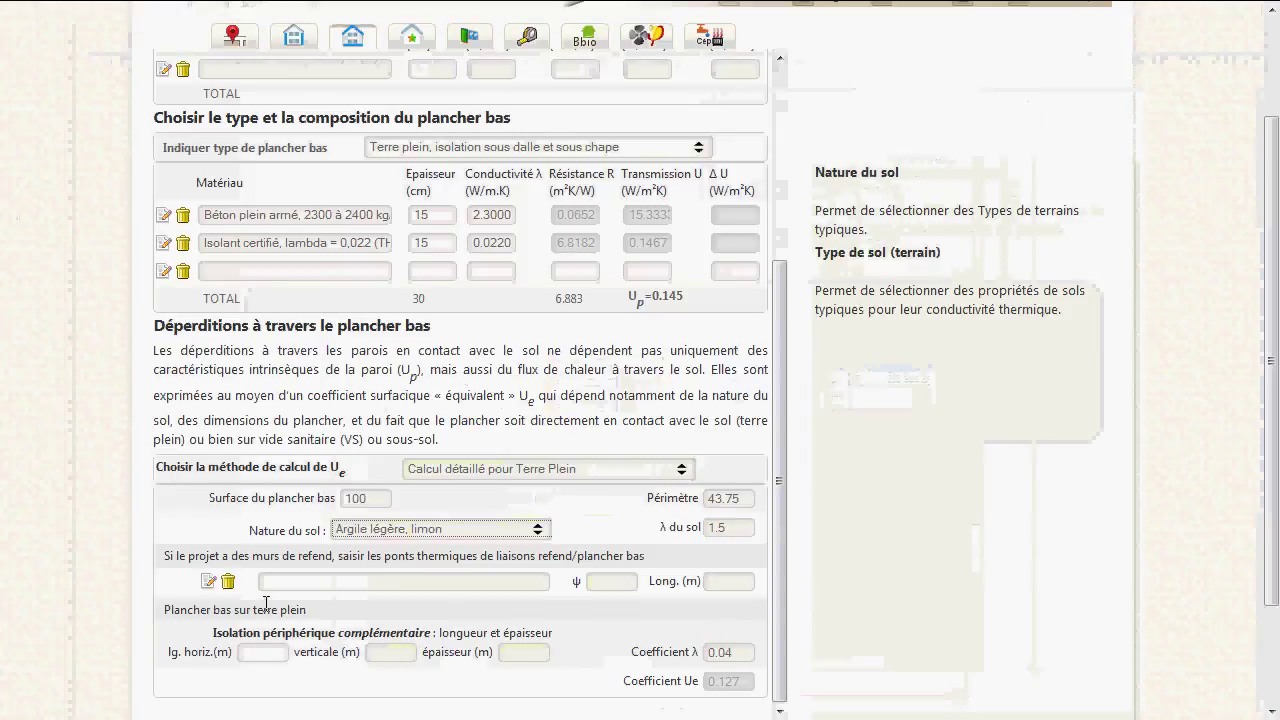
{"action": "left_click", "coordinate": [209, 582]}
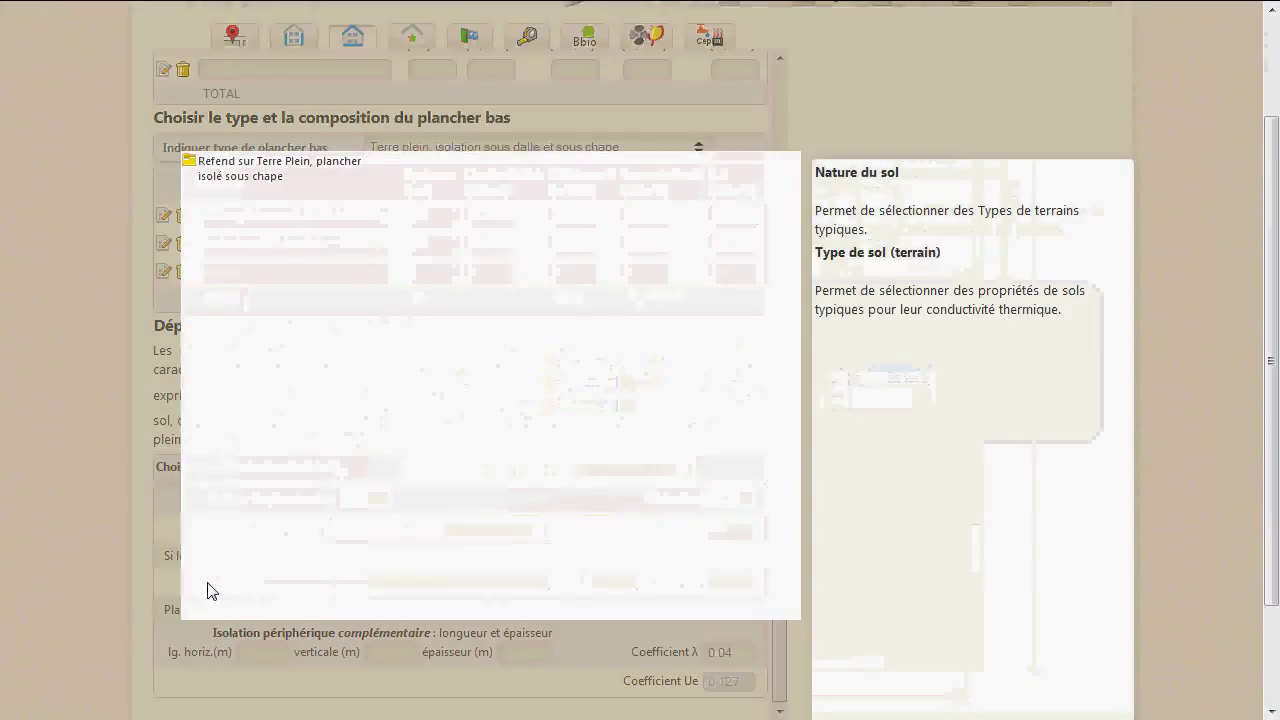
{"action": "left_click", "coordinate": [260, 177]}
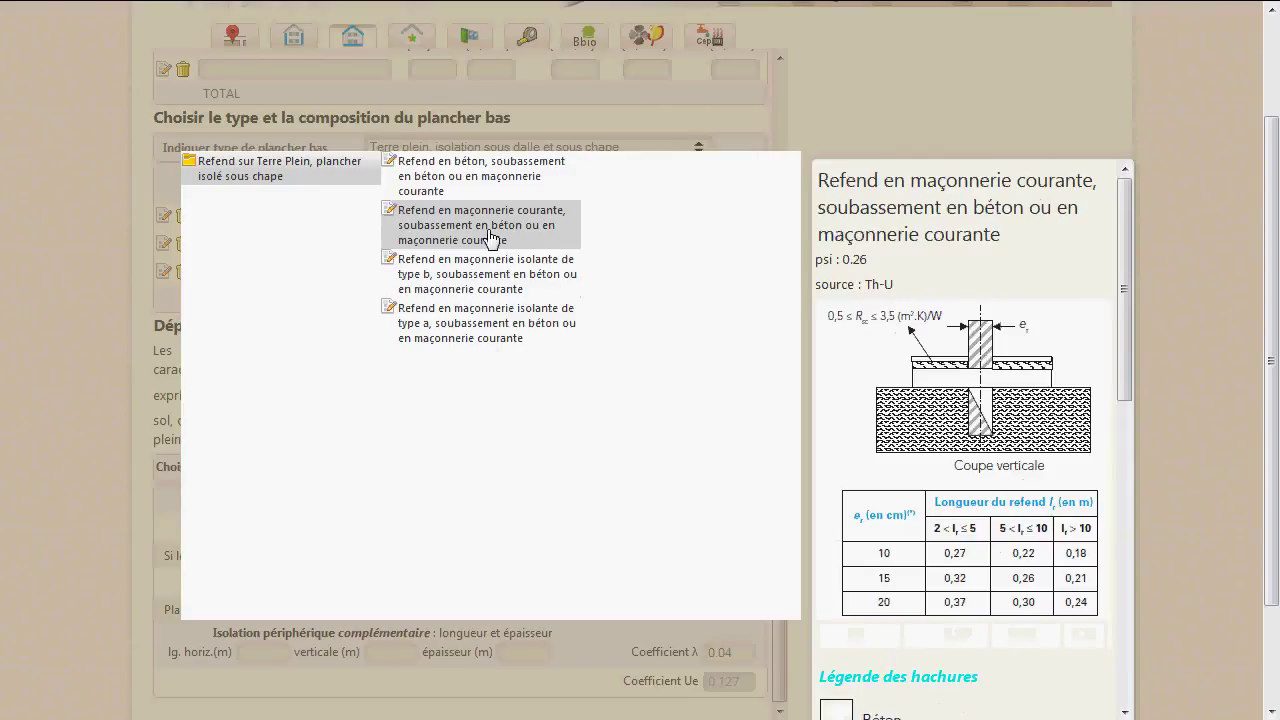
{"action": "left_click", "coordinate": [30, 160]}
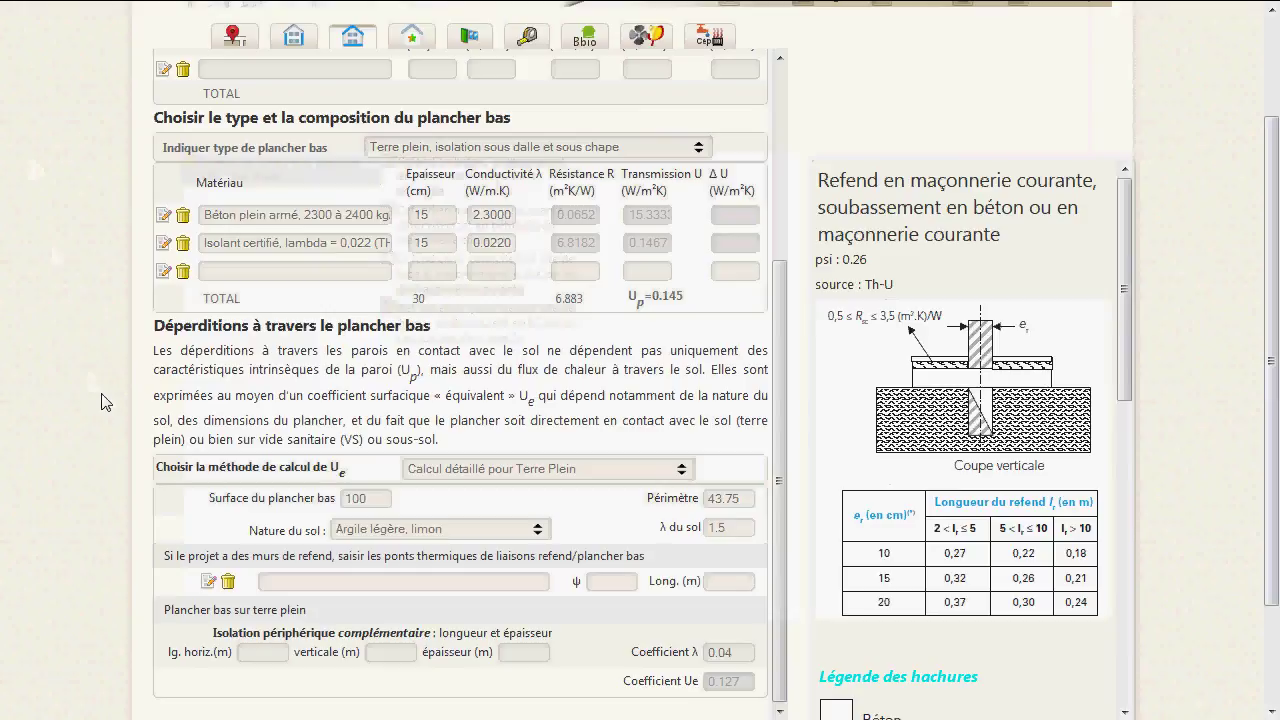
{"action": "left_click", "coordinate": [255, 660]}
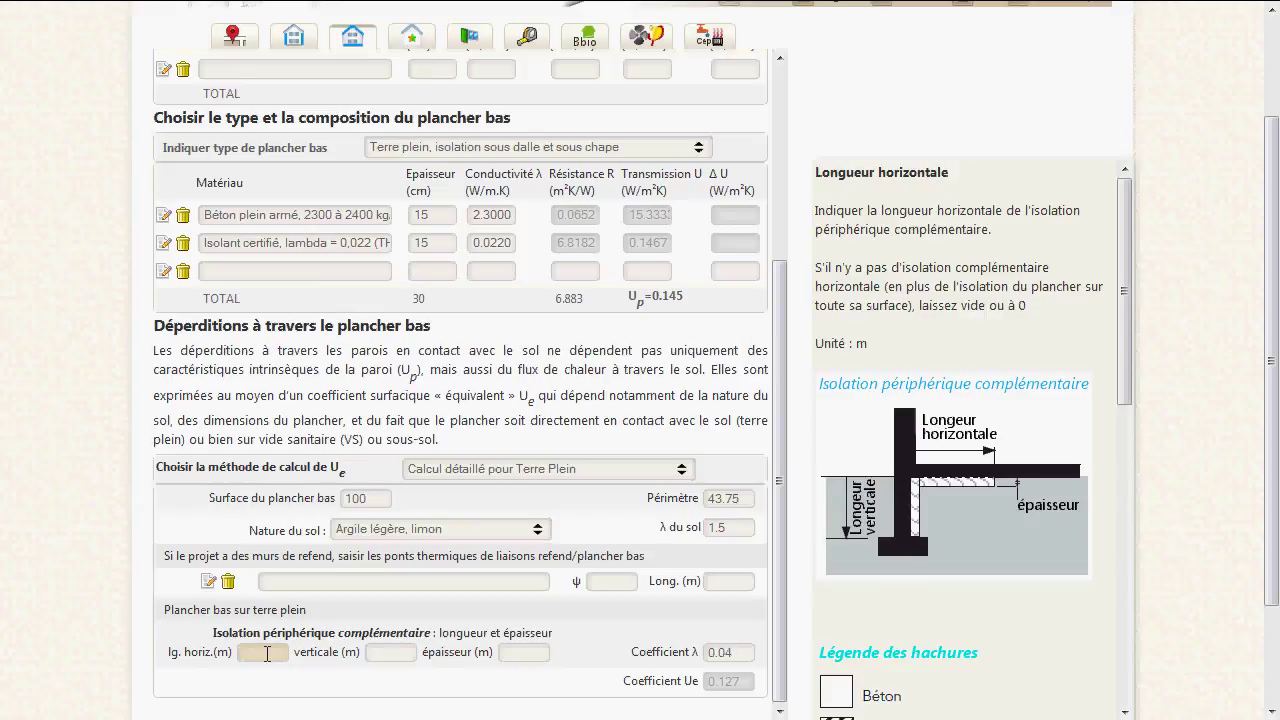
Set the Ue calculation method back to "Calcul simplifié pour Terre Plein : Ue = 0,85 x Up" and review the roof and floor compositions
{"action": "left_click", "coordinate": [528, 468]}
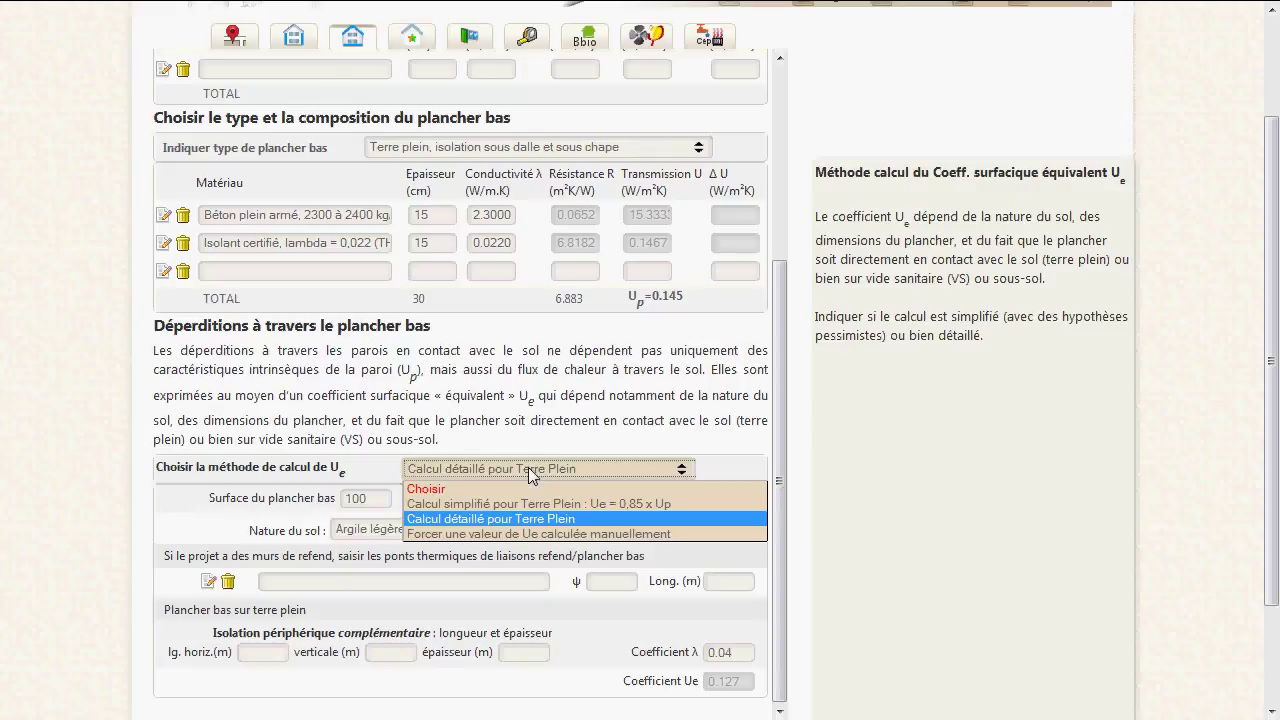
{"action": "left_click", "coordinate": [531, 504]}
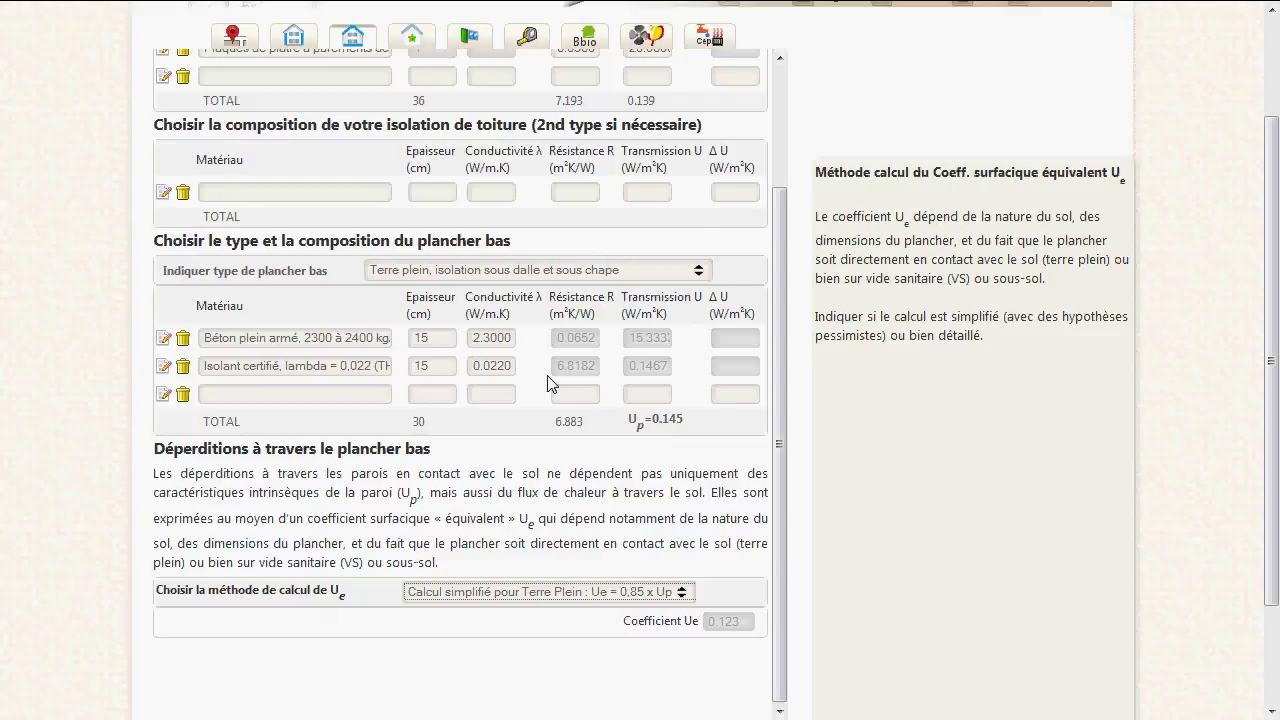
{"action": "scroll", "coordinate": [545, 348], "scroll_direction": "up", "scroll_amount": 3}
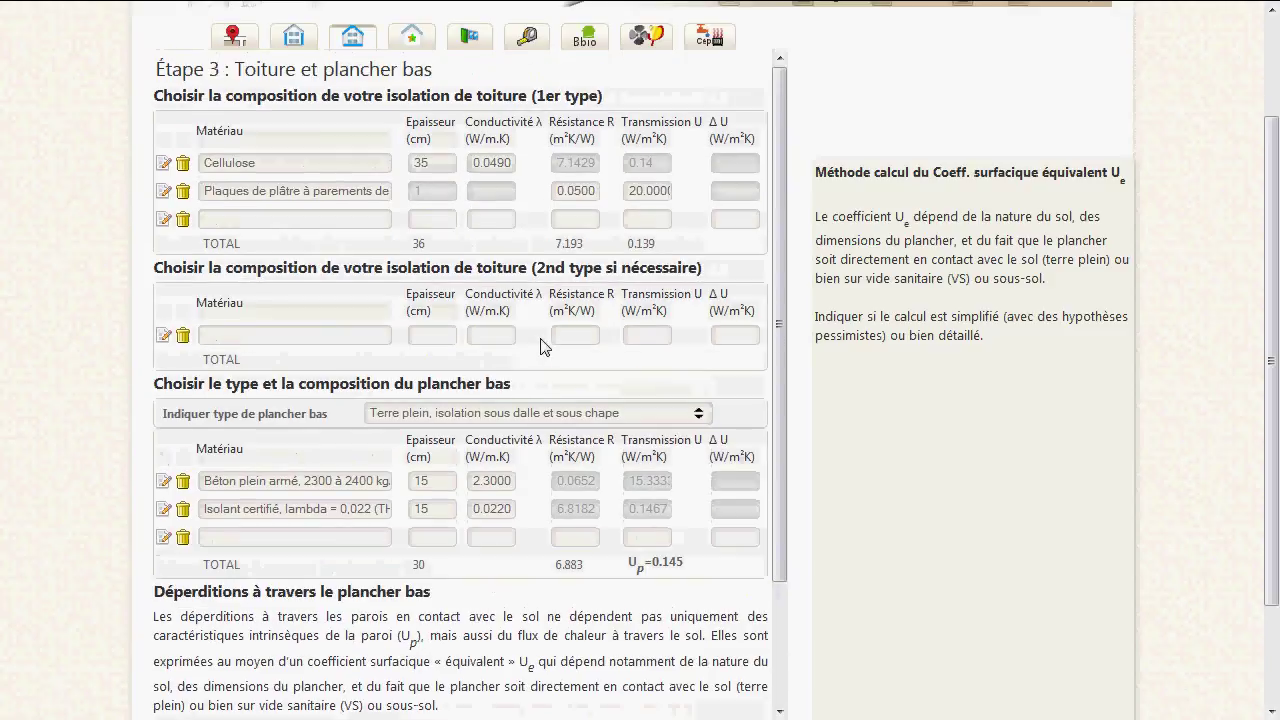
{"action": "mouse_move", "coordinate": [345, 38]}
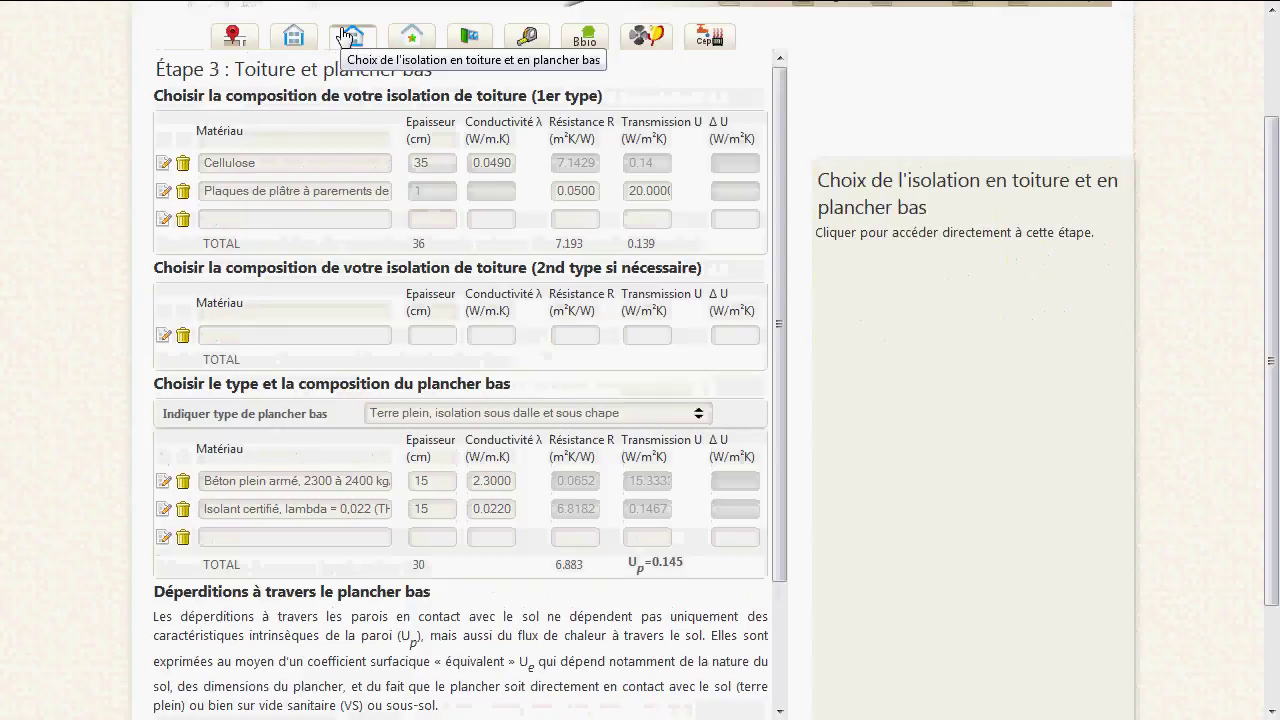